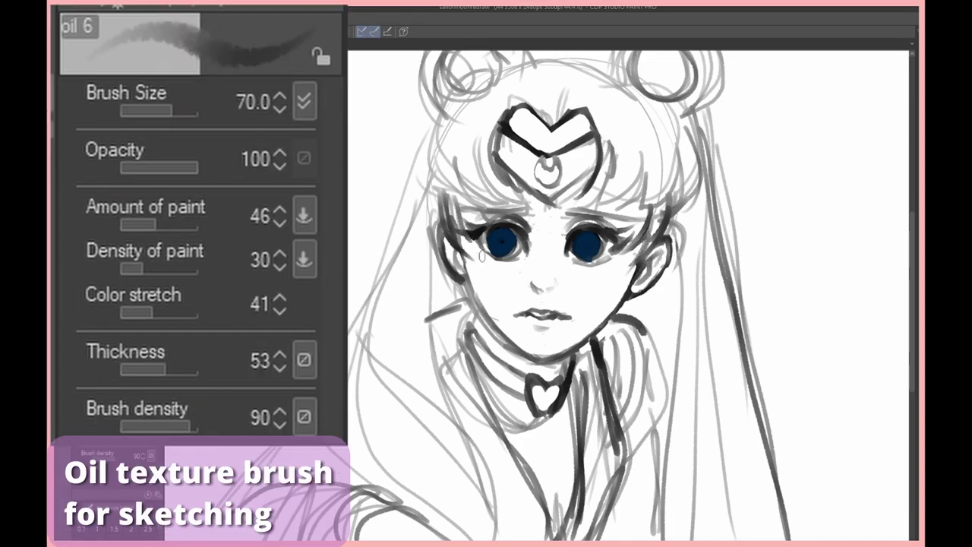
- Strengthen the sketch lines of the hair buns, their round ornaments and the pigtails with the oil 6 brush
scroll(630, 297, "down", 2)
mouse_move(469, 259)
left_mouse_down()
mouse_move(425, 228)
mouse_move(395, 456)
left_mouse_up()
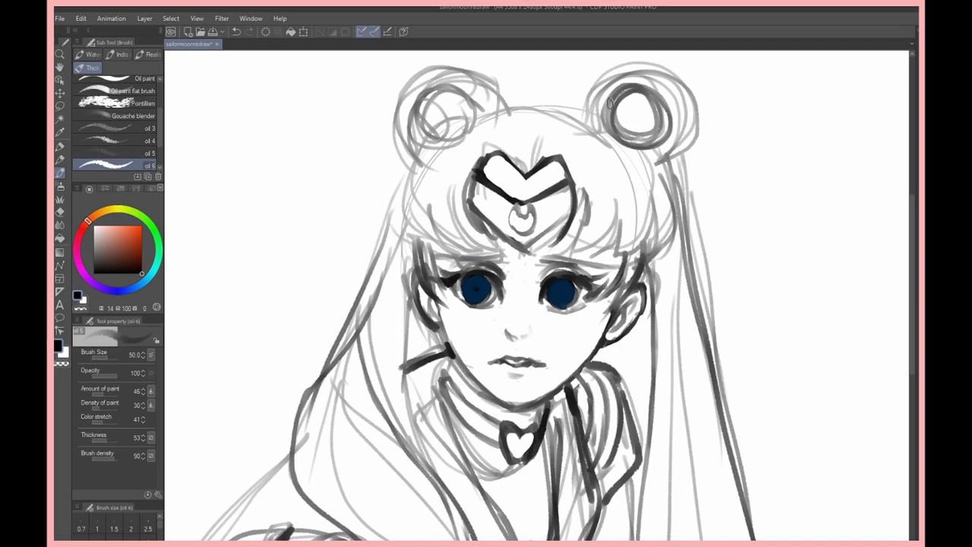
mouse_move(456, 91)
left_mouse_down()
mouse_move(427, 217)
mouse_move(425, 148)
left_mouse_up()
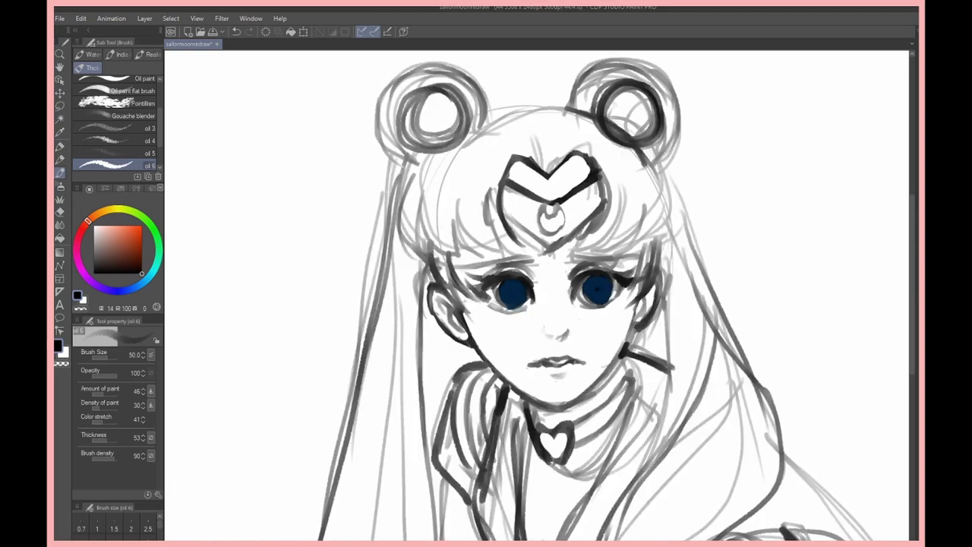
left_click_drag(403, 216, 361, 357)
key("e")
mouse_move(395, 159)
left_mouse_down()
mouse_move(336, 401)
mouse_move(350, 417)
left_mouse_up()
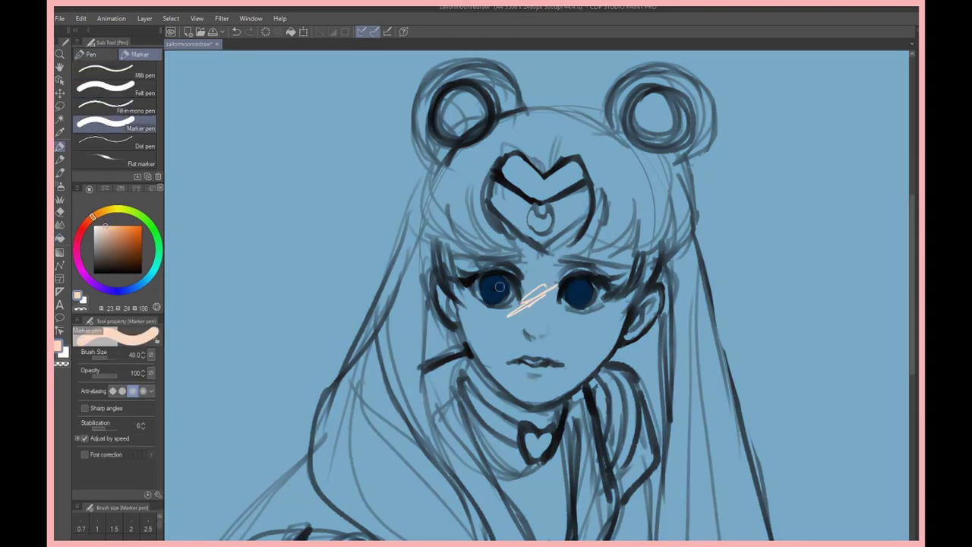
- Fill in the face, ears, neck and chest with a flat peach skin tone using the Marker pen
mouse_move(499, 286)
left_mouse_down()
mouse_move(539, 228)
mouse_move(577, 342)
mouse_move(517, 456)
left_mouse_up()
scroll(517, 455, "down", 2)
left_click_drag(470, 365, 508, 191)
scroll(507, 193, "up", 2)
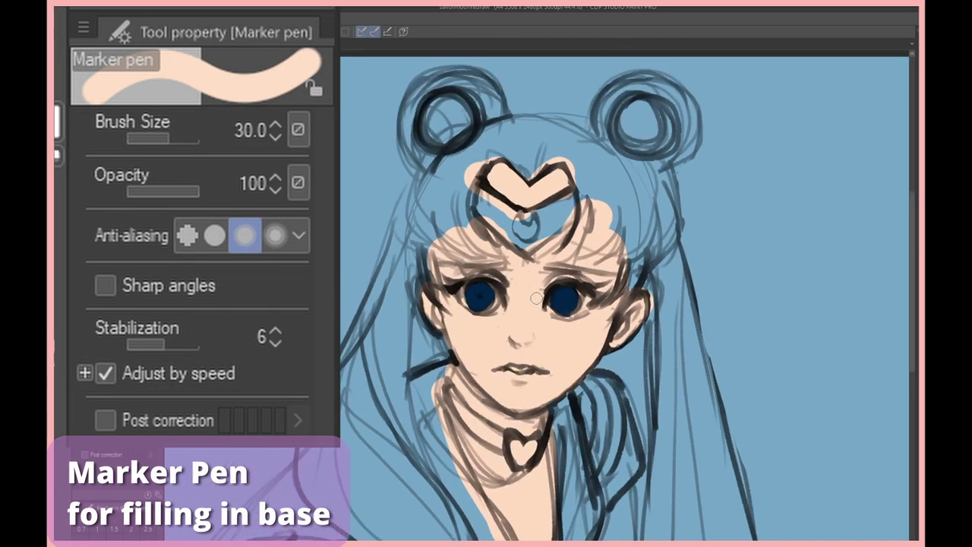
- Fill the bangs, both hair buns and both long pigtails with a flat pale yellow using the Marker pen
mouse_move(532, 129)
left_mouse_down()
mouse_move(414, 236)
mouse_move(593, 121)
mouse_move(624, 280)
mouse_move(608, 83)
left_mouse_up()
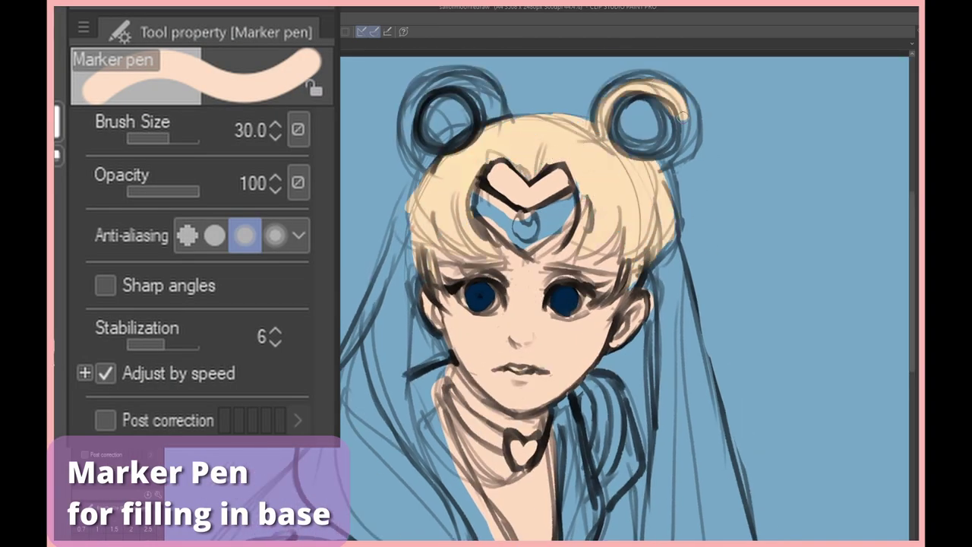
left_click_drag(683, 114, 425, 91)
left_click_drag(668, 220, 669, 441)
scroll(668, 441, "down", 2)
mouse_move(668, 304)
left_mouse_down()
mouse_move(731, 463)
mouse_move(722, 304)
mouse_move(683, 456)
left_mouse_up()
scroll(722, 303, "down", 2)
scroll(651, 337, "up", 3)
mouse_move(425, 182)
left_mouse_down()
mouse_move(357, 342)
mouse_move(355, 434)
mouse_move(425, 493)
left_mouse_up()
scroll(426, 494, "down", 2)
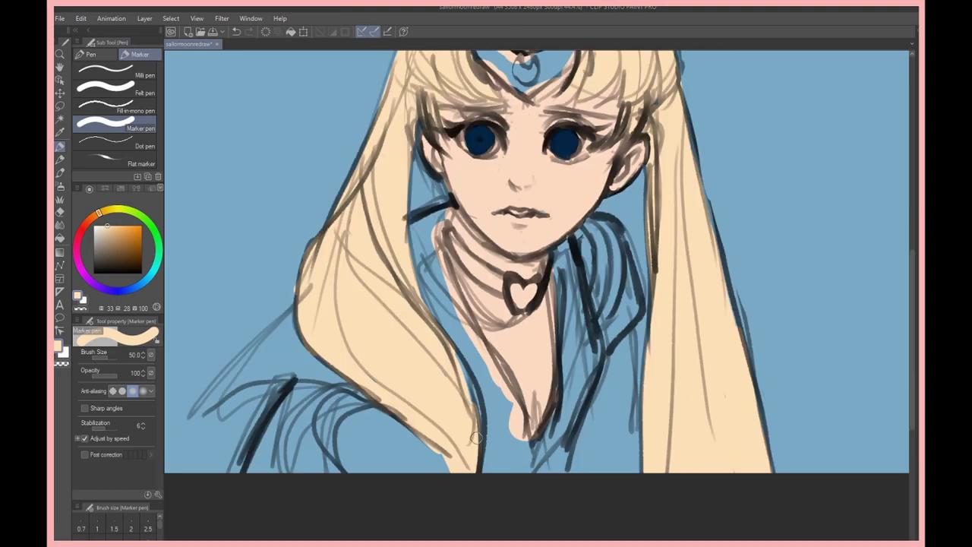
- Fill both arms with the peach skin tone and complete the lower end of the long pigtail
scroll(532, 304, "up", 2)
left_click_drag(615, 426, 630, 524)
scroll(531, 304, "down", 2)
mouse_move(410, 410)
left_mouse_down()
mouse_move(425, 456)
mouse_move(502, 455)
left_mouse_up()
- Fill both sleeves and the bodice below the collar with flat white using the Marker pen
scroll(501, 456, "up", 3)
key("x")
scroll(532, 304, "down", 3)
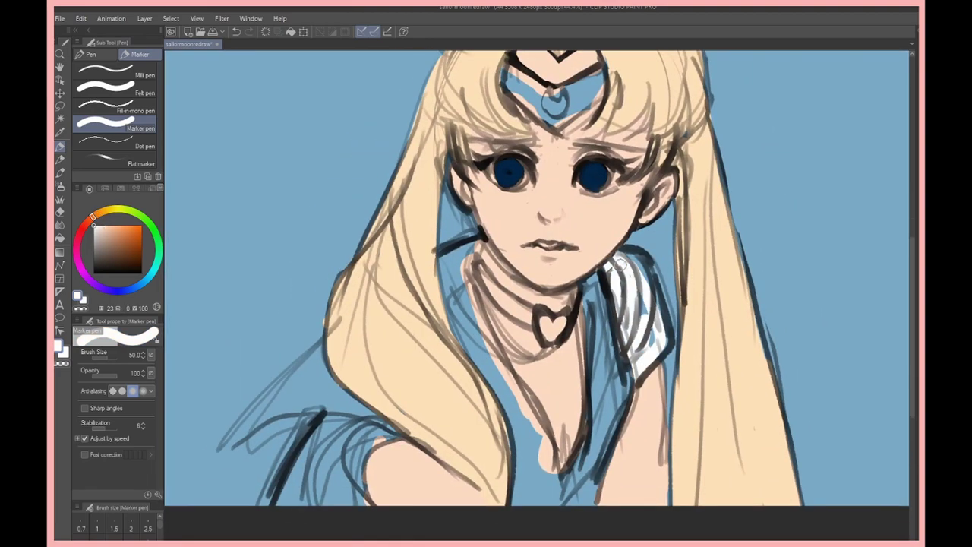
left_click_drag(638, 258, 649, 319)
scroll(532, 303, "down", 1)
left_click_drag(335, 398, 410, 357)
left_click_drag(532, 410, 608, 448)
scroll(531, 304, "up", 2)
- Fill the sailor collar, including its shoulder flap and the strips along the neckline, with flat navy blue
left_click(506, 202, "alt")
mouse_move(319, 372)
left_mouse_down()
mouse_move(262, 437)
mouse_move(380, 456)
left_mouse_up()
left_click_drag(437, 266, 525, 478)
mouse_move(554, 525)
left_mouse_down()
mouse_move(603, 397)
mouse_move(566, 524)
mouse_move(592, 532)
left_mouse_up()
- Fill the round ornaments inside both hair buns with bright red
scroll(531, 304, "up", 3)
left_click(83, 226)
left_click_drag(646, 114, 683, 148)
left_click_drag(456, 114, 479, 131)
- Fill the tiara with light orange-gold and the choker band with the red sampled from the bun ornament
left_click(547, 182, "alt")
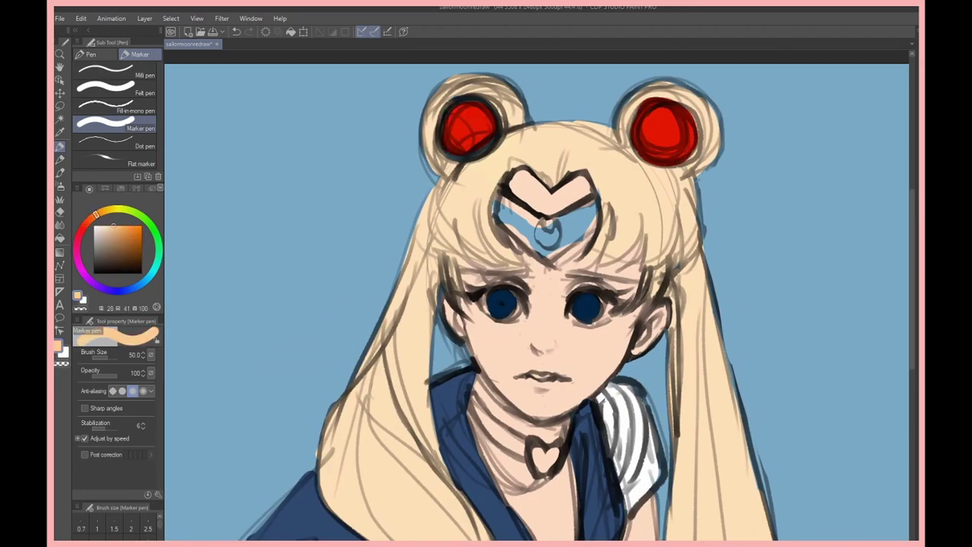
left_click_drag(501, 201, 589, 228)
left_click(471, 125, "alt")
left_click_drag(471, 403, 524, 452)
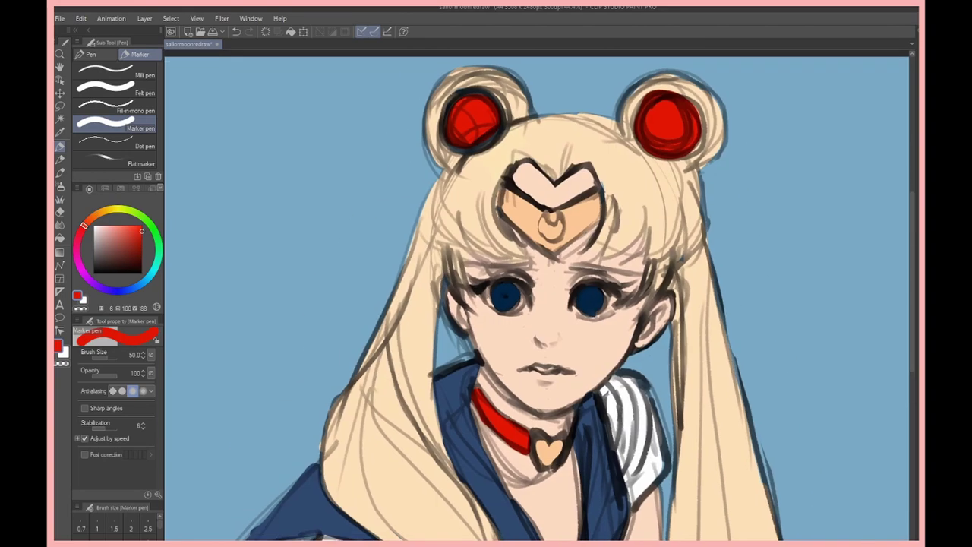
- Paint over the tiara's sketch lines with the Oil paint brush in the sampled orange-gold to refine its shape
key("b")
left_click(114, 78)
left_click(547, 182, "alt")
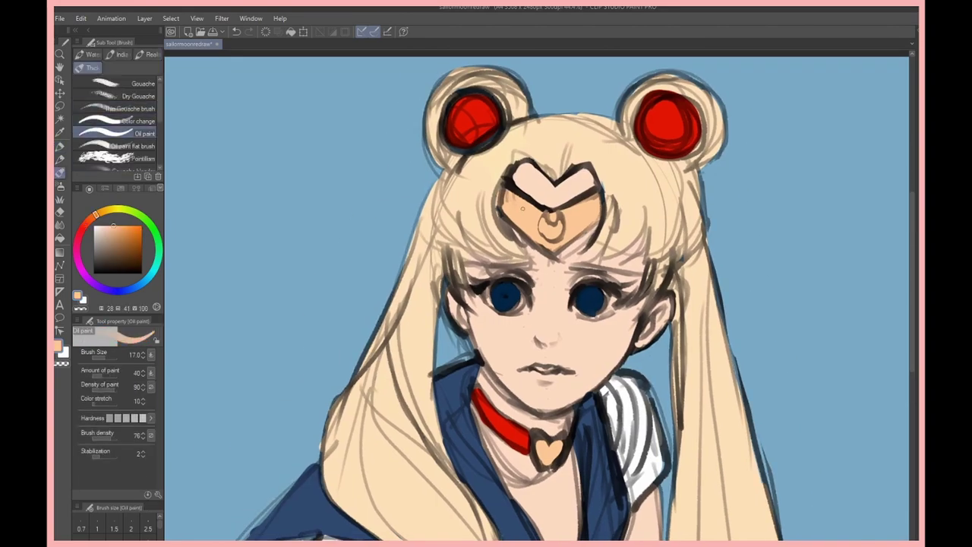
mouse_move(503, 190)
left_mouse_down()
mouse_move(528, 211)
mouse_move(600, 216)
mouse_move(589, 213)
left_mouse_up()
mouse_move(513, 228)
left_mouse_down()
mouse_move(581, 262)
mouse_move(558, 262)
left_mouse_up()
- Shade the forehead above and below the tiara with a darker skin tone and add pink blush to both cheeks
left_click(532, 182, "alt")
left_click_drag(516, 171, 588, 176)
left_click_drag(517, 171, 592, 184)
left_click_drag(536, 220, 600, 251)
left_click_drag(475, 319, 509, 329)
left_click_drag(589, 338, 631, 334)
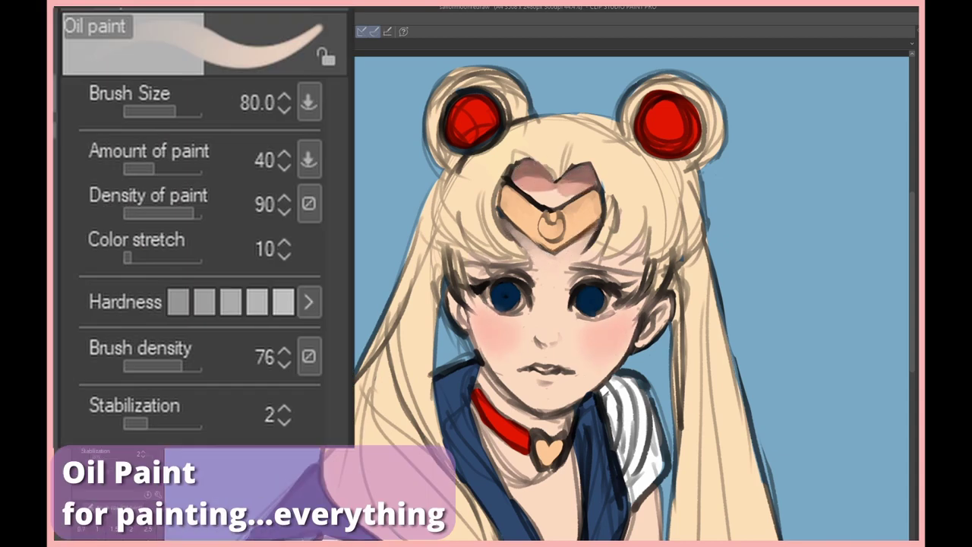
- Shade the neck under the chin and the centre of the chest with a darker pinkish skin tone
mouse_move(490, 376)
left_mouse_down()
mouse_move(554, 424)
mouse_move(521, 417)
mouse_move(572, 413)
mouse_move(566, 502)
left_mouse_up()
left_click_drag(562, 440, 573, 509)
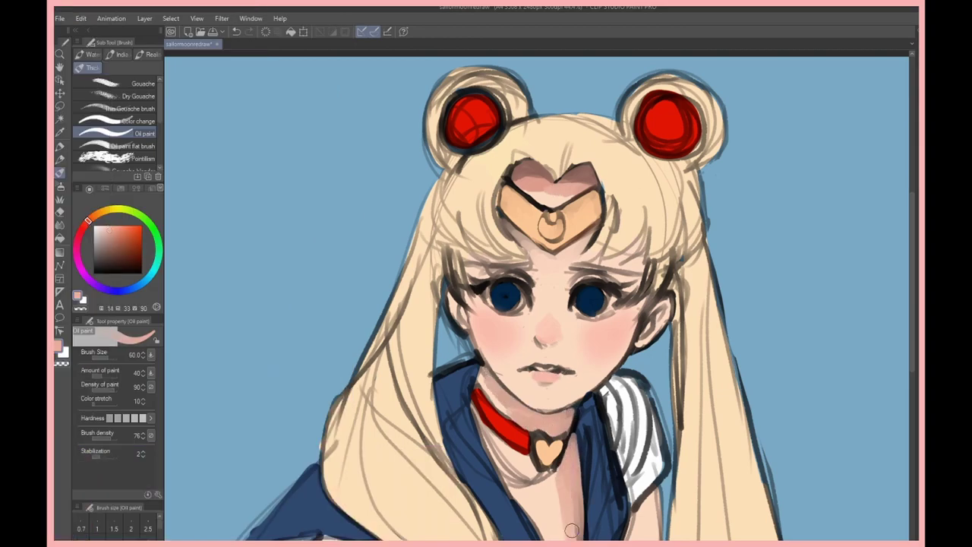
scroll(570, 456, "down", 2)
mouse_move(547, 479)
left_mouse_down()
mouse_move(557, 386)
mouse_move(562, 493)
left_mouse_up()
left_click_drag(563, 425, 553, 505)
- Paint over the leftover sketch lines on the neck and chest with light skin tone, and smooth the collar in navy
left_click(532, 365, "alt")
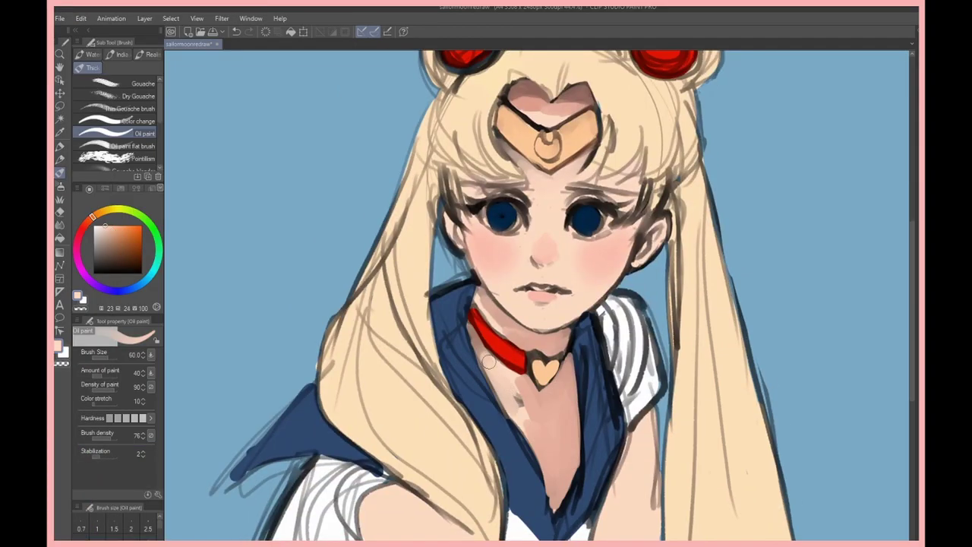
left_click_drag(482, 334, 524, 418)
left_click_drag(528, 380, 547, 486)
left_click(547, 486, "alt")
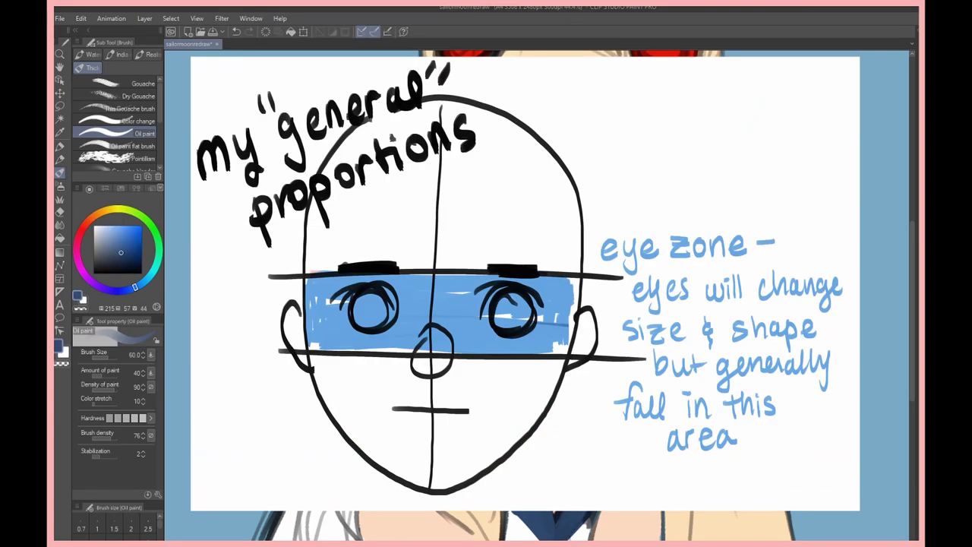
- Erase the stray sketch lines outside the face, sleeve, buns and pigtails with the Hard eraser at size 70
key("e")
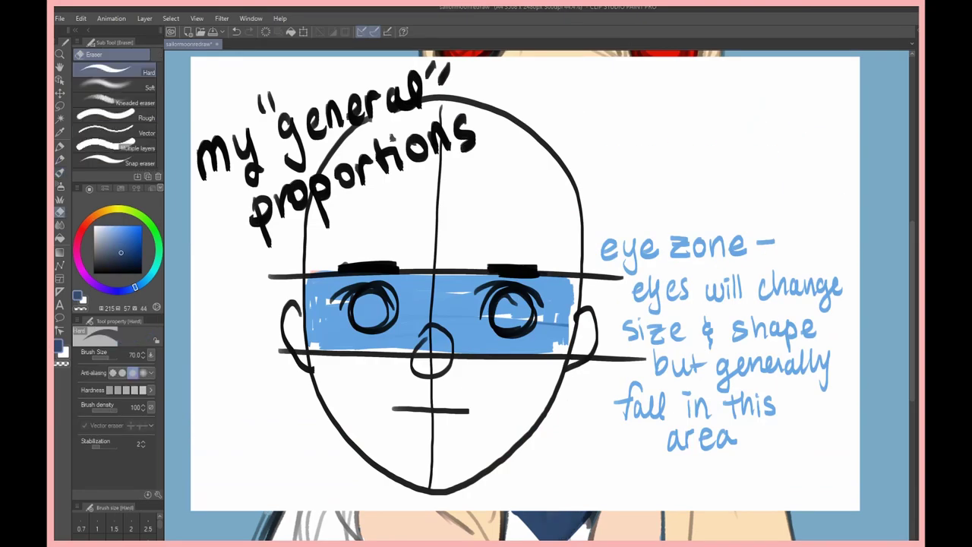
scroll(365, 357, "up", 5)
left_click_drag(422, 316, 418, 310)
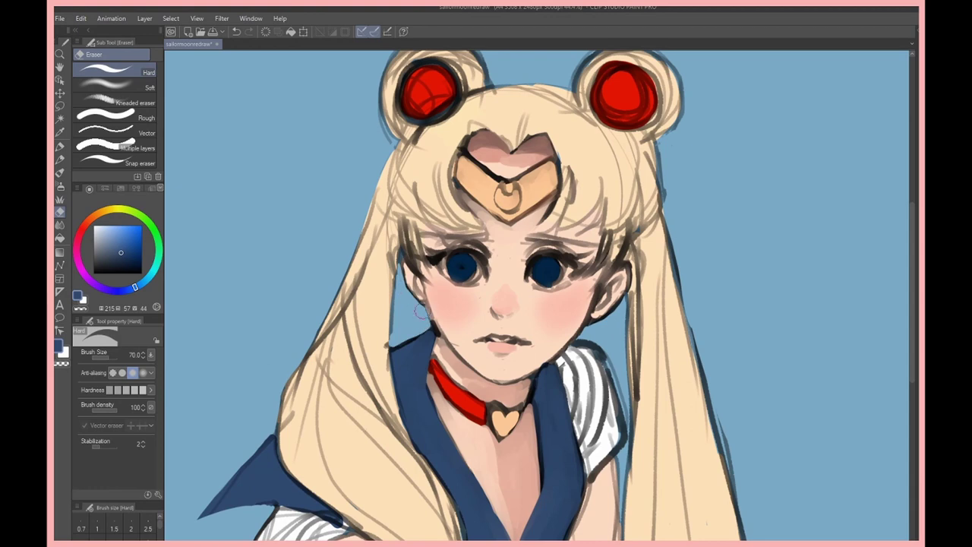
mouse_move(622, 302)
left_mouse_down()
mouse_move(600, 346)
mouse_move(619, 371)
mouse_move(621, 414)
mouse_move(606, 346)
mouse_move(623, 415)
mouse_move(620, 367)
mouse_move(625, 474)
left_mouse_up()
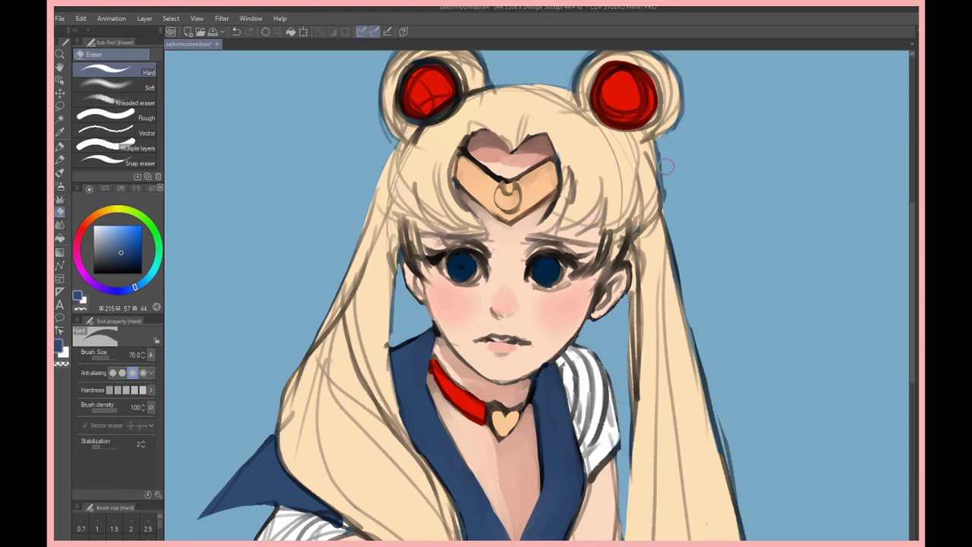
left_click_drag(672, 199, 682, 114)
left_click_drag(703, 334, 731, 494)
scroll(714, 456, "down", 3)
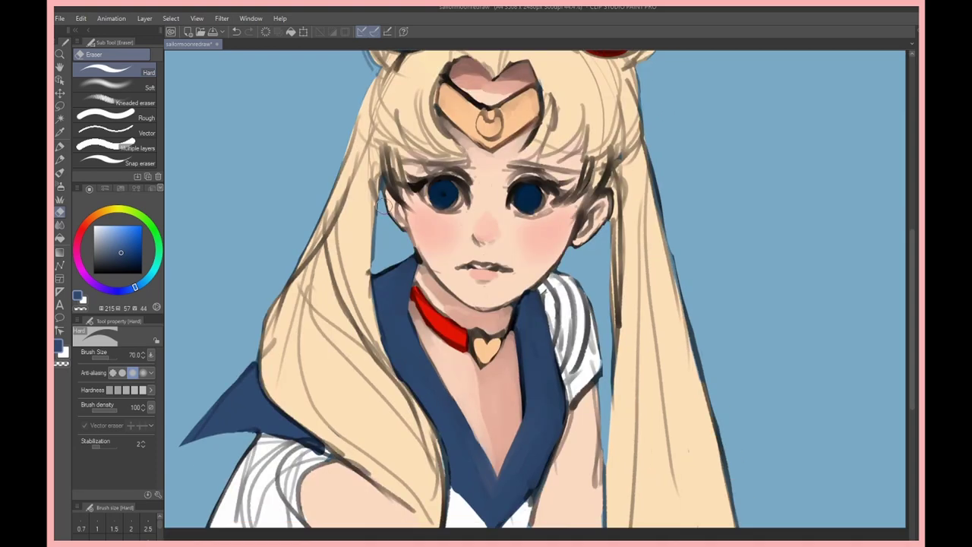
left_click_drag(380, 183, 376, 273)
left_click_drag(654, 145, 657, 209)
- Blend light skin tone over the forehead and face with the Oil paint brush, and tidy the pigtail's outer edge with the eraser
scroll(657, 210, "up", 2)
key("b")
left_click(489, 347, "alt")
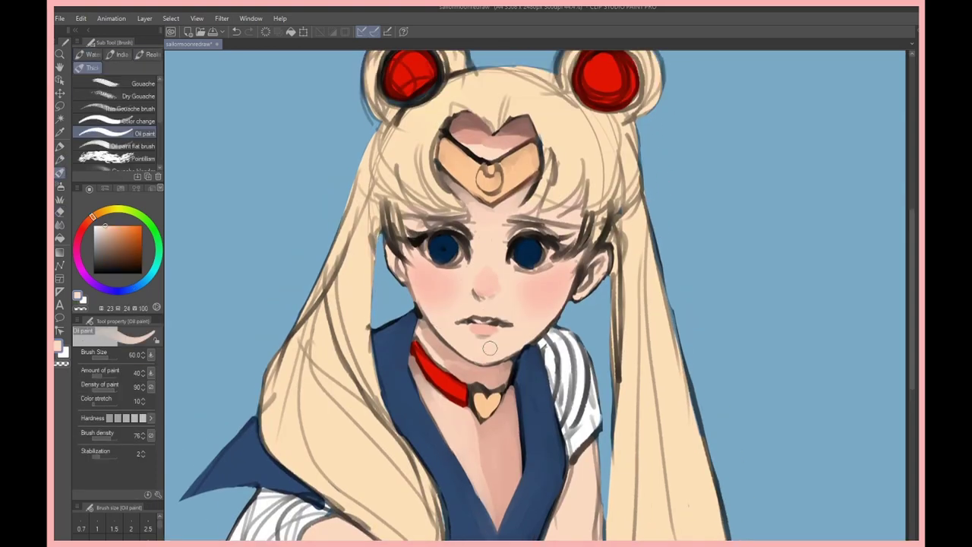
mouse_move(487, 220)
left_mouse_down()
mouse_move(460, 196)
mouse_move(490, 226)
mouse_move(469, 214)
left_mouse_up()
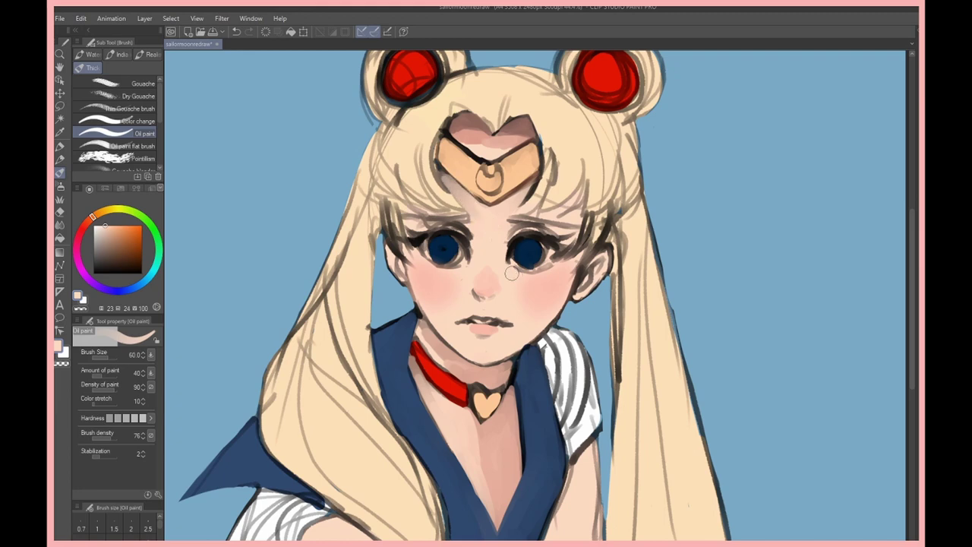
key("e")
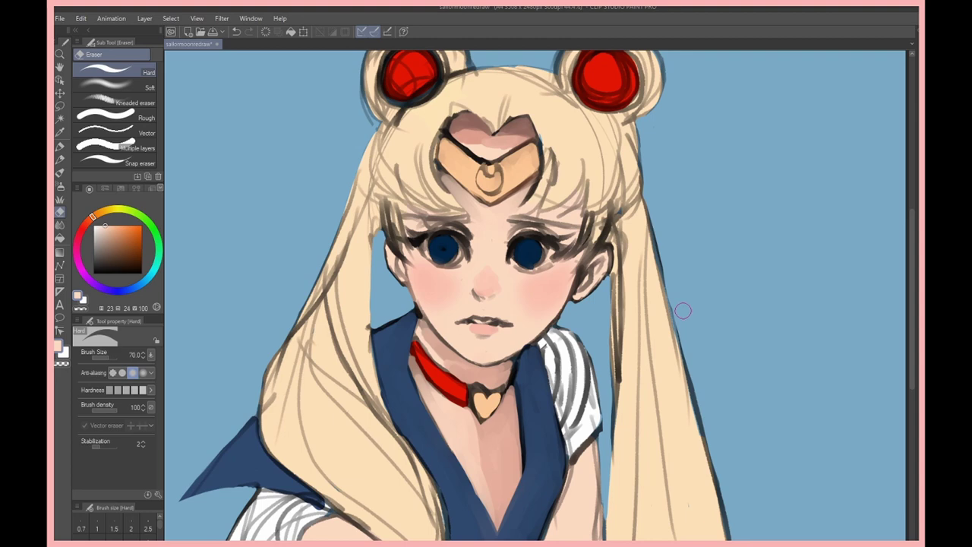
- Paint over the bangs' sketch lines around the tiara and crown with the sampled pale yellow using the Oil paint brush
key("b")
left_click(399, 129, "alt")
left_click_drag(414, 87, 388, 179)
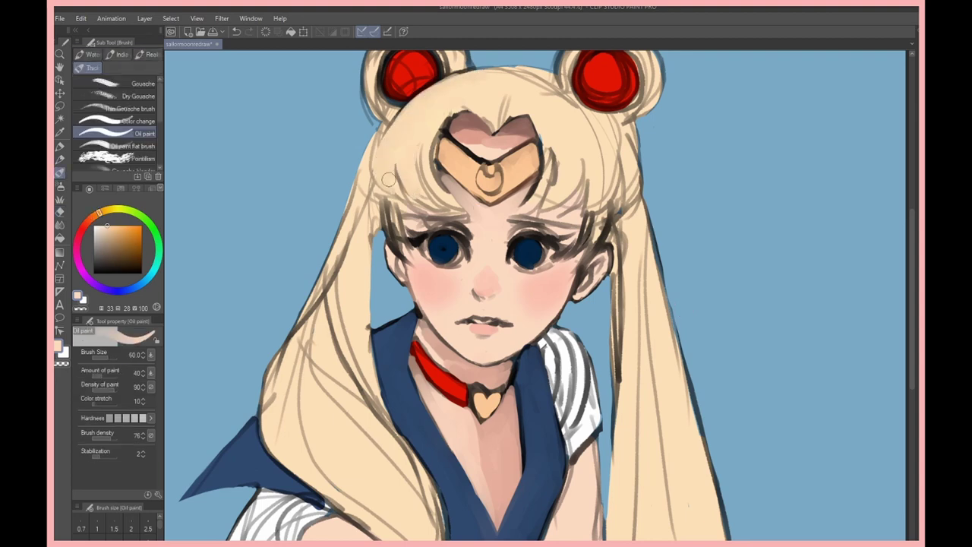
left_click_drag(541, 121, 532, 199)
left_click_drag(443, 114, 438, 198)
left_click_drag(505, 95, 449, 205)
left_click_drag(555, 76, 581, 114)
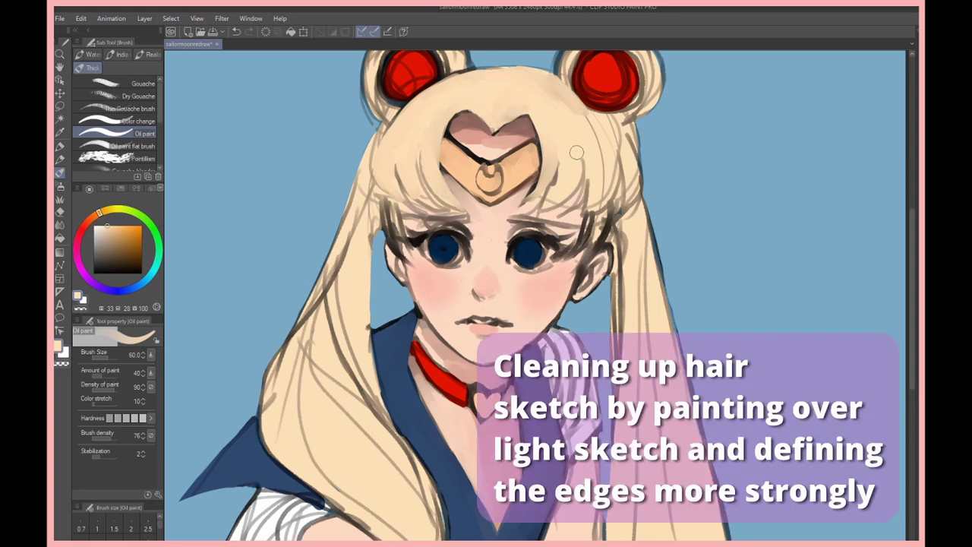
- Cover the remaining light sketch lines across the crown and the far side of the bangs with pale yellow
left_click_drag(576, 153, 601, 110)
left_click_drag(642, 190, 626, 134)
left_click_drag(566, 87, 553, 106)
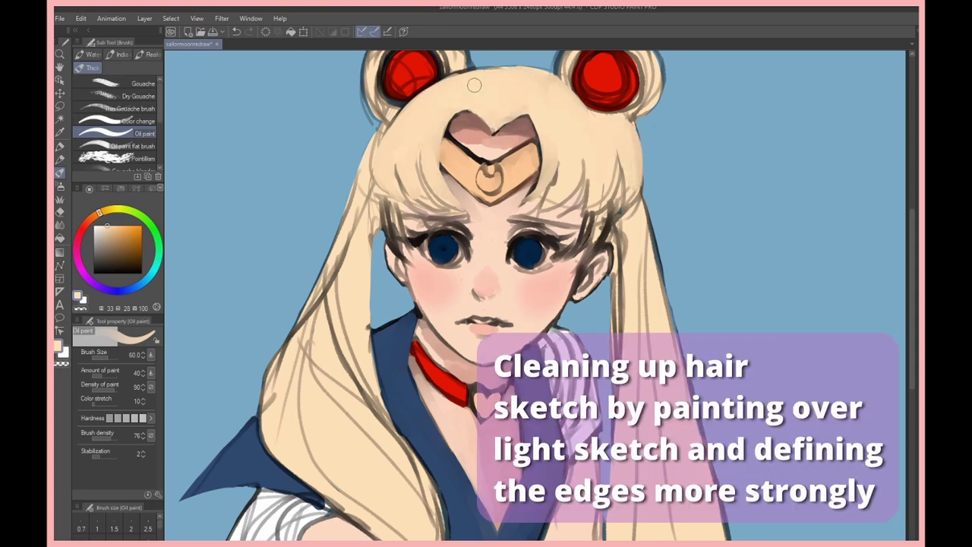
mouse_move(459, 99)
left_mouse_down()
mouse_move(439, 142)
mouse_move(380, 156)
left_mouse_up()
left_click_drag(617, 156, 570, 213)
- Refine the base and outer edge of the pigtail below the bun using a sampled hair tone
left_click(616, 175, "alt")
mouse_move(644, 224)
left_mouse_down()
mouse_move(633, 131)
mouse_move(632, 228)
left_mouse_up()
left_click_drag(638, 122, 676, 297)
- Define individual strands along the lower bangs with a dark reddish brown, using the Oil paint brush at size 20
left_click(683, 341, "alt")
left_click_drag(410, 144, 380, 221)
left_click_drag(550, 163, 524, 219)
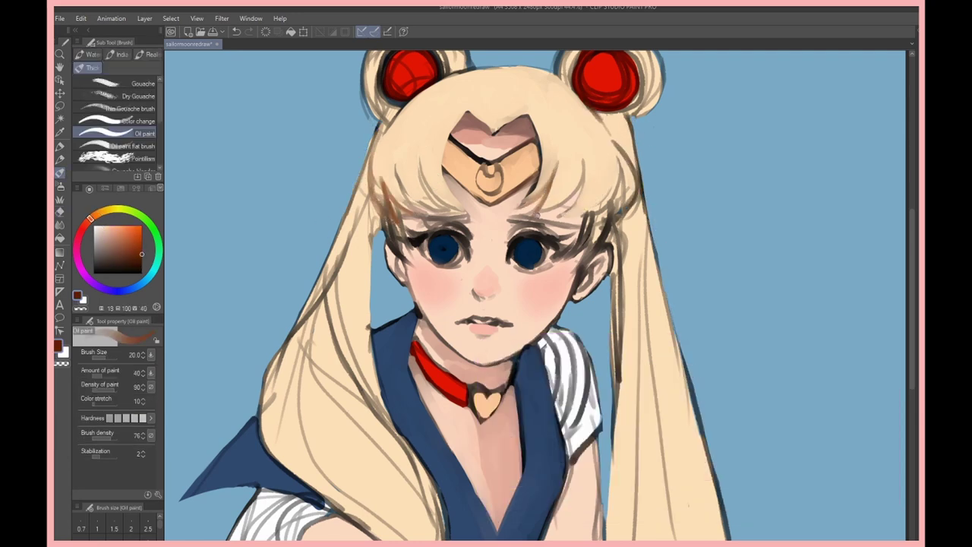
left_click_drag(449, 165, 425, 214)
- Clean up the edges of the bangs with sampled hair colour and the skin above the eye with light skin tone
left_click(380, 152, "alt")
mouse_move(379, 137)
left_mouse_down()
mouse_move(382, 199)
mouse_move(435, 220)
left_mouse_up()
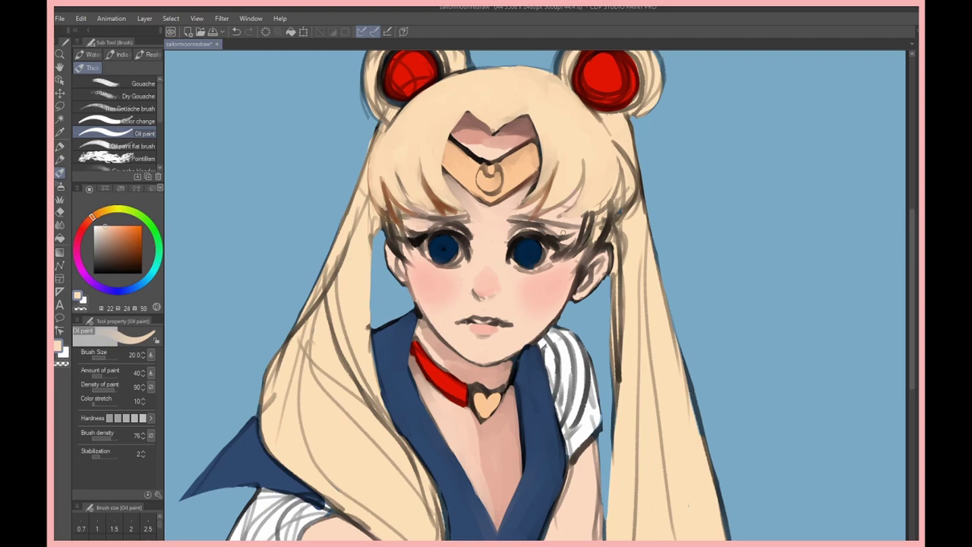
left_click_drag(554, 228, 576, 229)
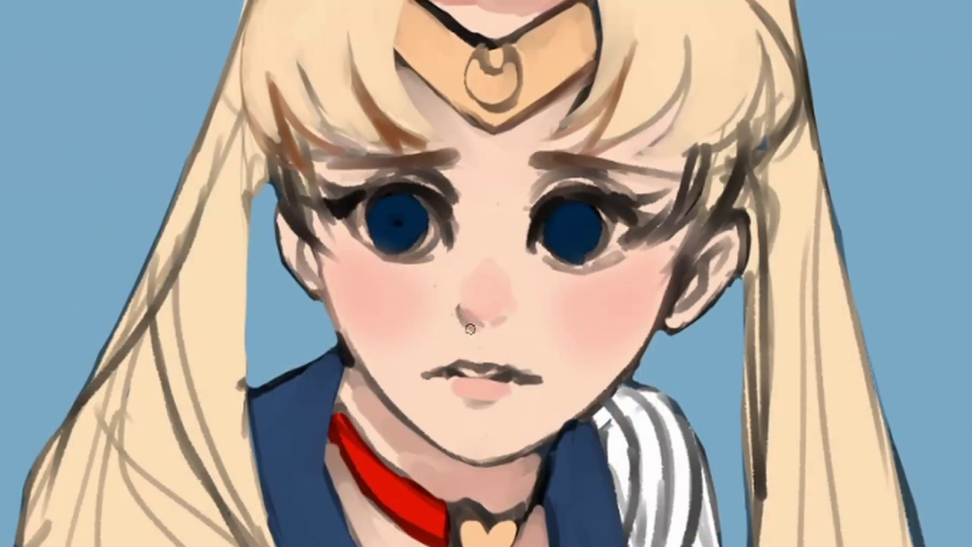
- Add reddish shading between the brows and inner eyes, and paint a pink upper lip
left_click_drag(455, 164, 439, 196)
left_click_drag(521, 174, 536, 201)
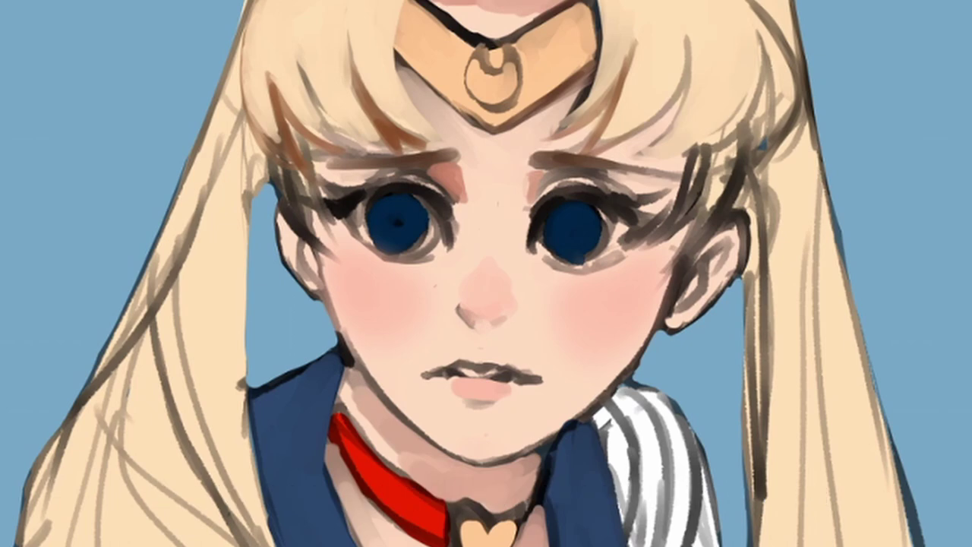
left_click_drag(460, 360, 507, 357)
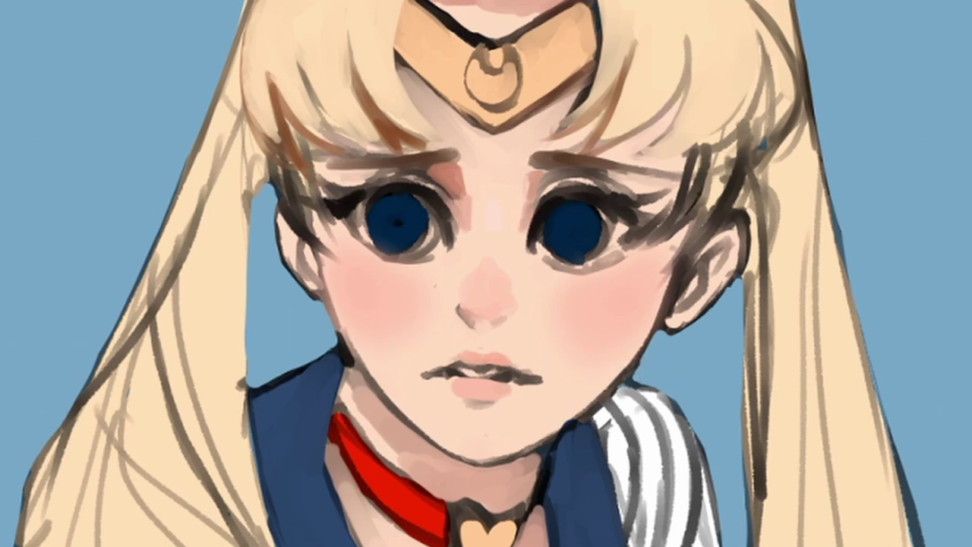
- Paint red inner eye corners, define both lower eye lines in reddish brown, and refine the opening of the mouth
left_click_drag(534, 234, 538, 252)
left_click_drag(448, 230, 450, 247)
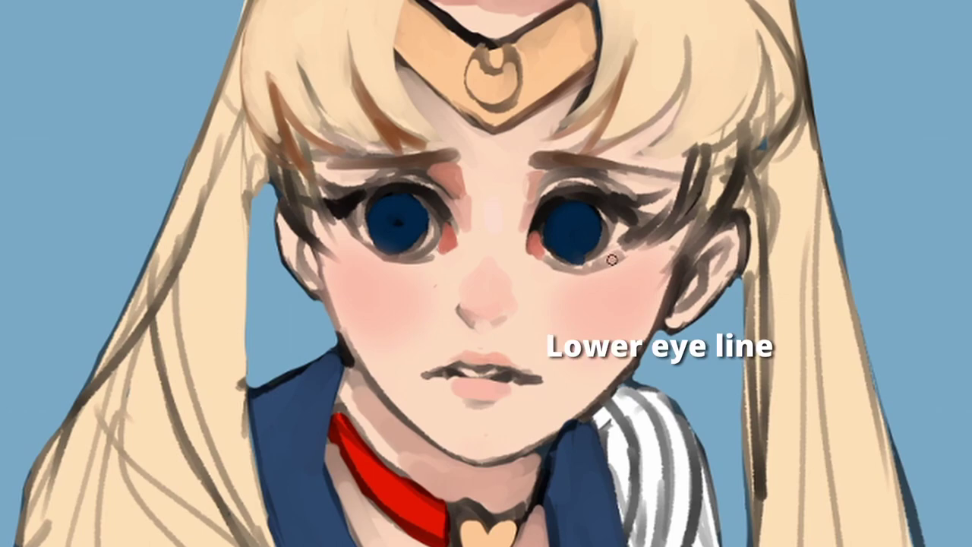
left_click_drag(558, 259, 628, 265)
left_click_drag(380, 257, 344, 241)
left_click_drag(459, 373, 503, 372)
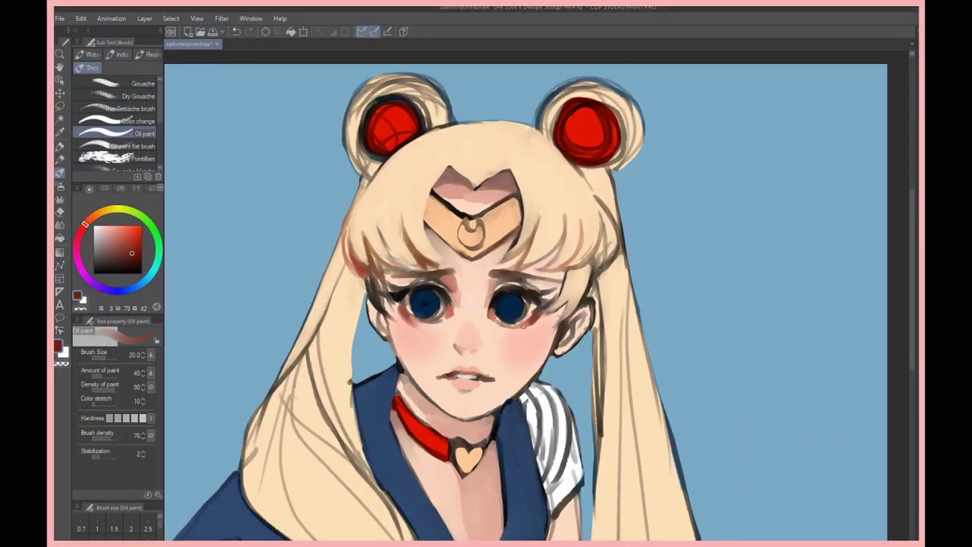
- Shade the face beneath the bangs with a warm tan and warm up the brows using sampled colours
key("x")
left_click(490, 328, "alt")
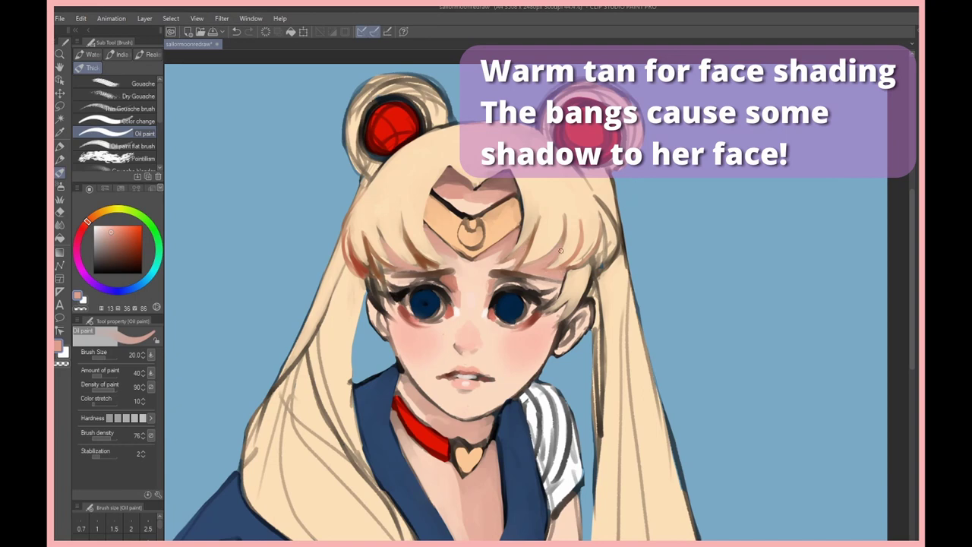
left_click(389, 276, "alt")
left_click_drag(411, 271, 552, 276)
left_click(387, 279, "alt")
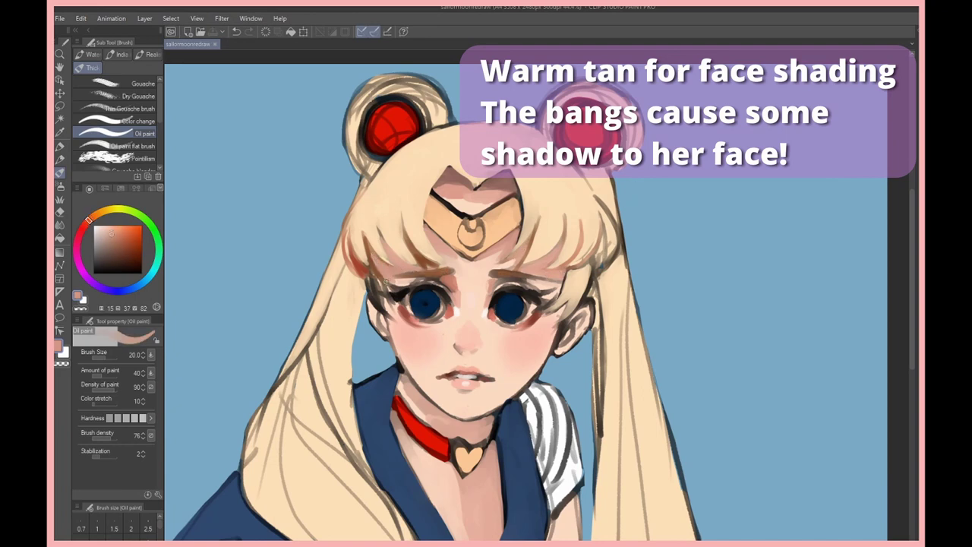
mouse_move(389, 270)
left_mouse_down()
mouse_move(564, 289)
mouse_move(444, 276)
mouse_move(531, 287)
left_mouse_up()
- Lighten the whites of the eyes and brighten the inner eye corners and the middle of the nose with sampled tones
left_click(389, 277, "alt")
left_click(389, 276, "alt")
left_click(389, 277, "alt")
left_click(419, 281, "alt")
left_click(408, 284, "alt")
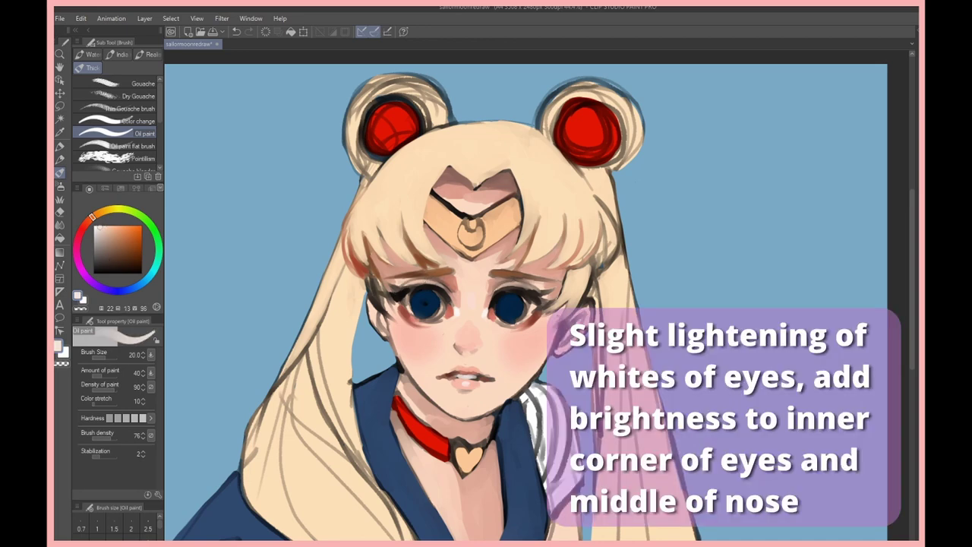
left_click(413, 301, "alt")
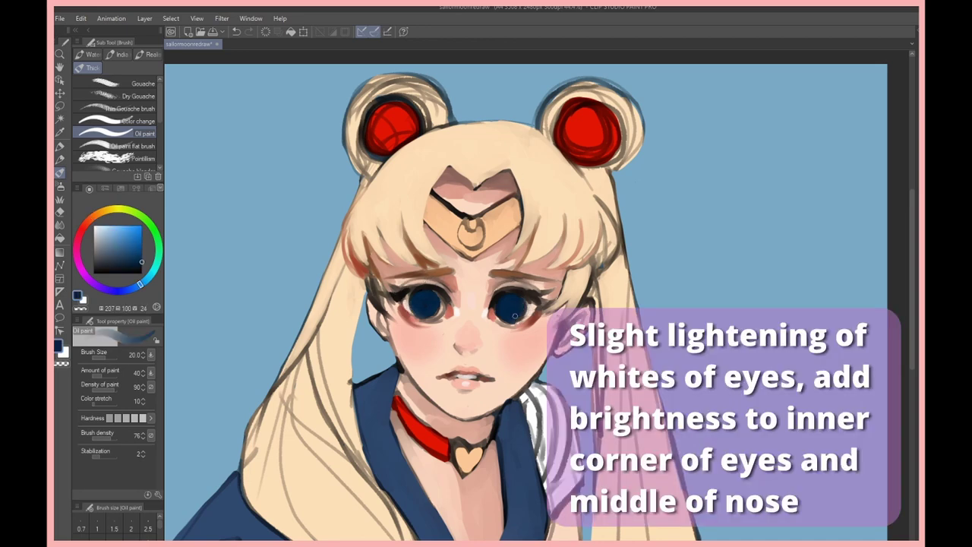
left_click(470, 341, "alt")
left_click(478, 321, "alt")
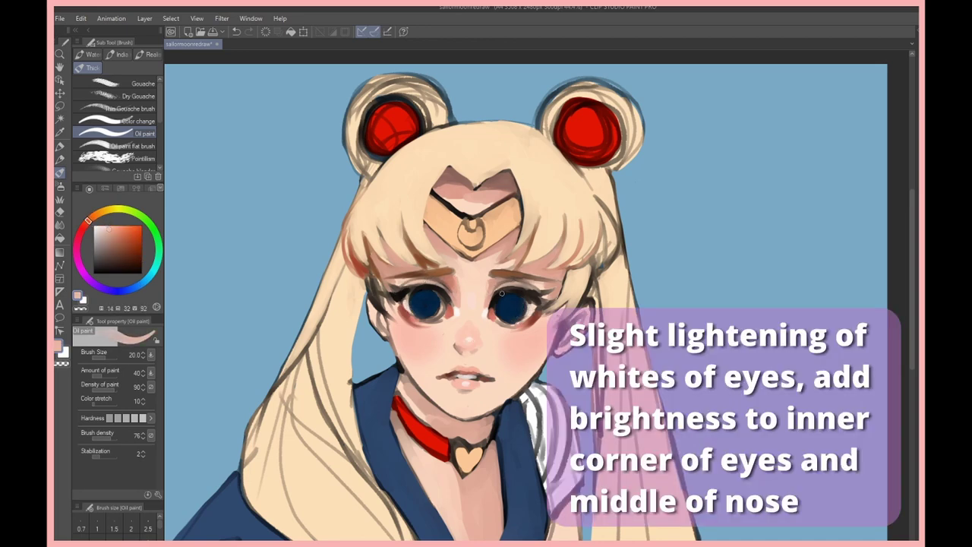
- Clean up the bangs and the hair strands beside the ear with sampled light hair colour
left_click(605, 286, "alt")
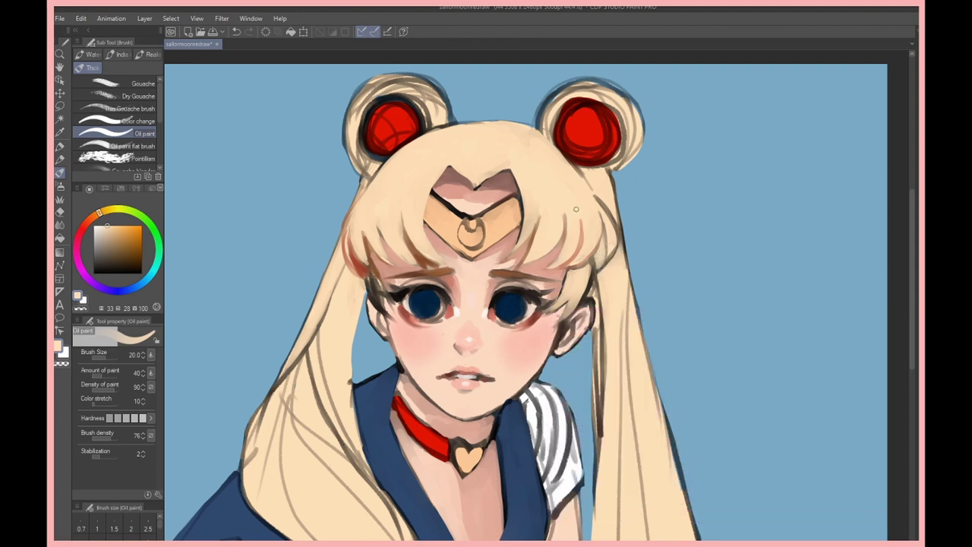
left_click(391, 228, "alt")
left_click_drag(372, 259, 384, 313)
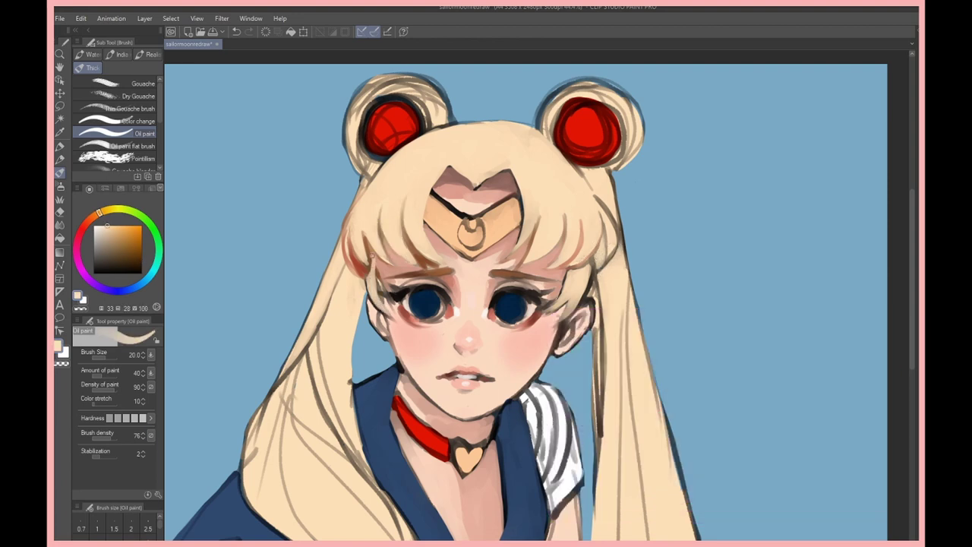
left_click(356, 258, "alt")
left_click(356, 282, "alt")
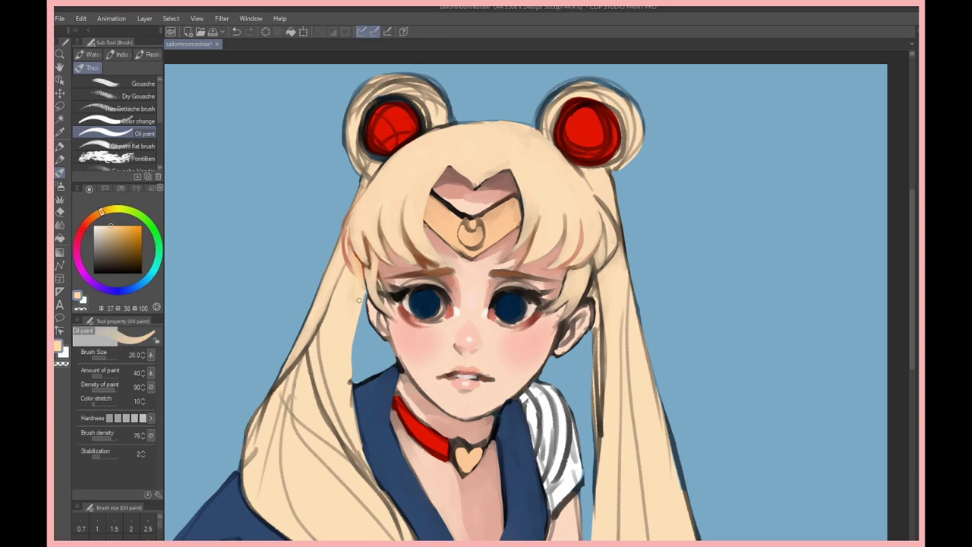
- Add a warm brown shadow behind the ear and soft warm strokes down the inside of the left pigtail
left_click(593, 274, "alt")
left_click_drag(592, 273, 593, 342)
left_click_drag(356, 281, 345, 349)
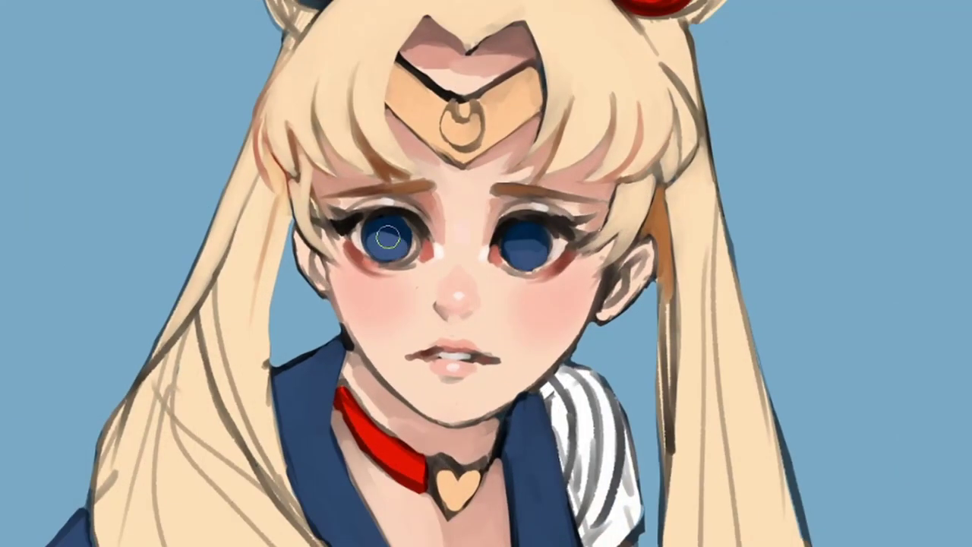
- Paint the irises a brighter blue with dark navy pupils, and soften the dark line along the tiara's upper edge
left_click_drag(388, 238, 397, 237)
left_click_drag(410, 52, 447, 85)
left_click_drag(523, 234, 531, 244)
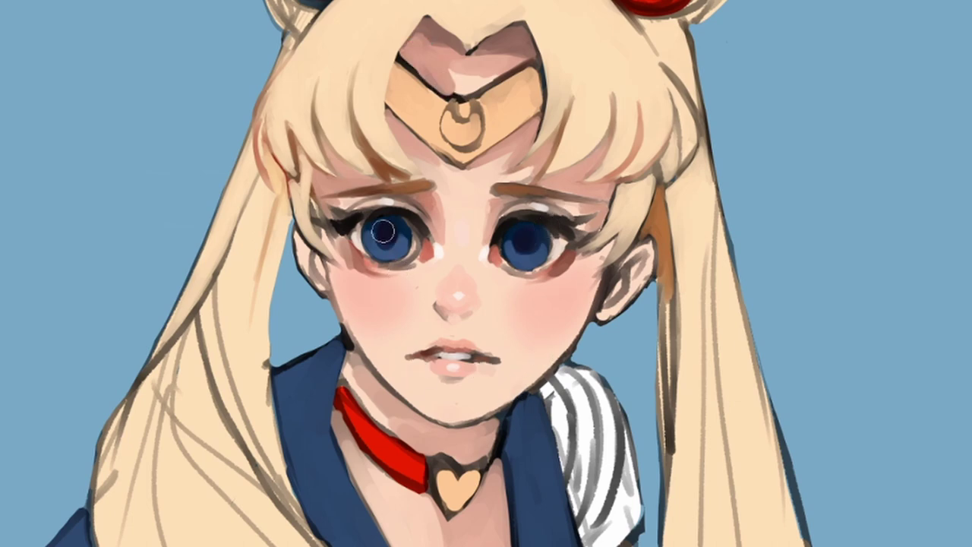
left_click_drag(383, 231, 392, 263)
left_click_drag(520, 251, 529, 260)
- Undo the last few strokes on the eyes
key("ctrl+z")
key("ctrl+z")
key("ctrl+z")
key("ctrl+z")
key("ctrl+z")
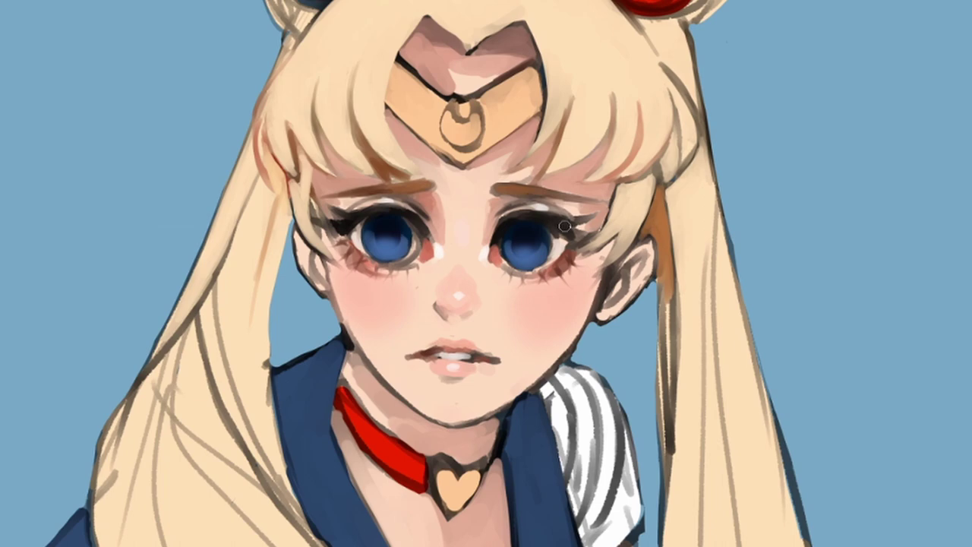
- Blend lighter blue into the lower irises and add purple reflections and small highlights to both eyes
left_click_drag(531, 251, 544, 259)
mouse_move(392, 236)
left_mouse_down()
mouse_move(403, 245)
mouse_move(379, 257)
left_mouse_up()
left_click_drag(505, 252, 521, 266)
left_click_drag(377, 238, 396, 247)
left_click_drag(517, 237, 536, 256)
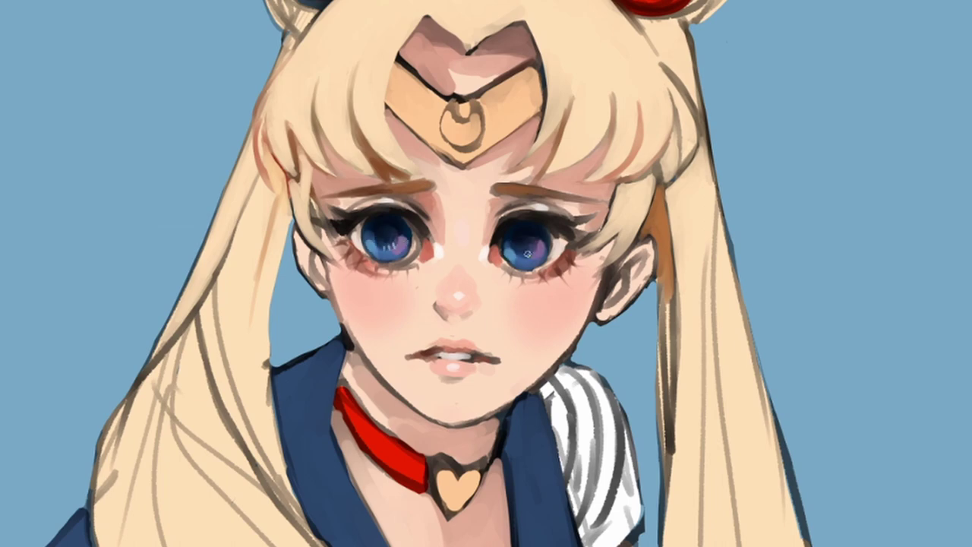
- Undo the small iris highlights and build up the lashes around both eyes
key("ctrl+z")
key("ctrl+z")
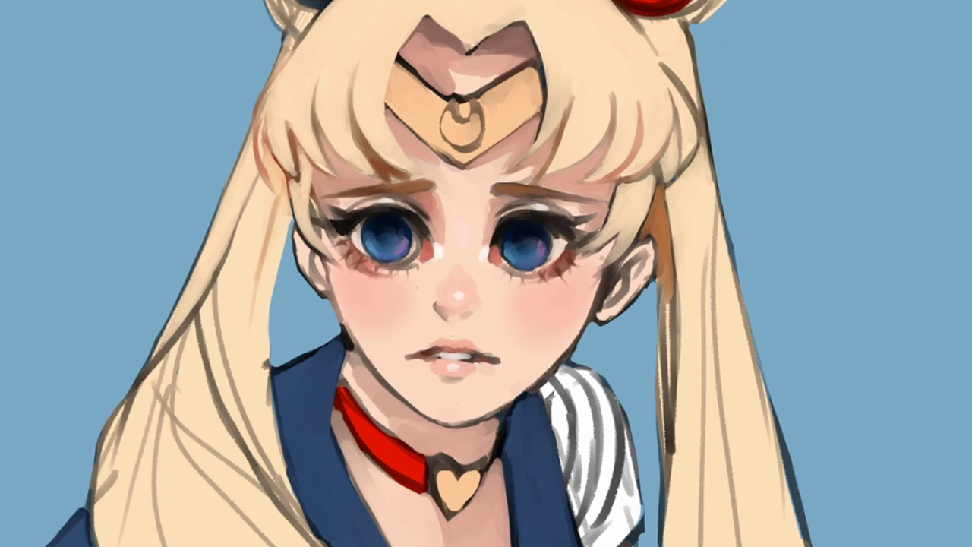
key("ctrl+z")
mouse_move(536, 211)
left_mouse_down()
mouse_move(554, 201)
mouse_move(579, 212)
mouse_move(604, 274)
left_mouse_up()
left_click_drag(321, 231, 351, 281)
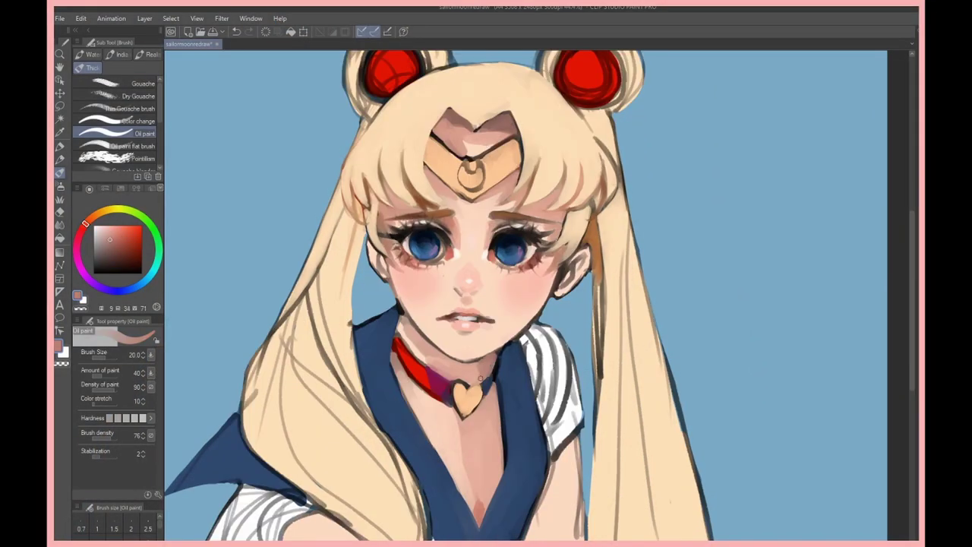
- Shade the inner edges of both pigtails beside the ears with sampled brown, and tidy the outer edge of the bangs
left_click(587, 251, "alt")
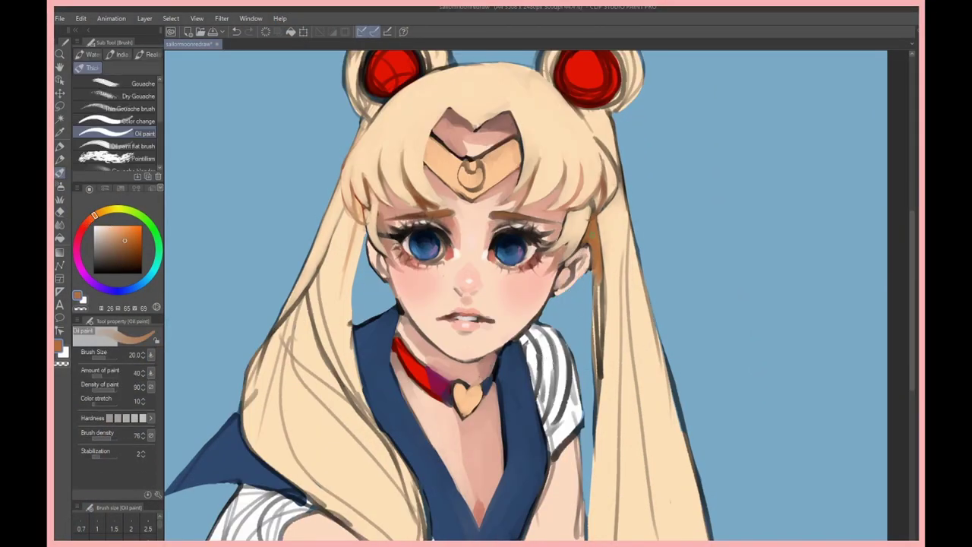
left_click_drag(595, 262, 592, 445)
left_click_drag(357, 224, 358, 270)
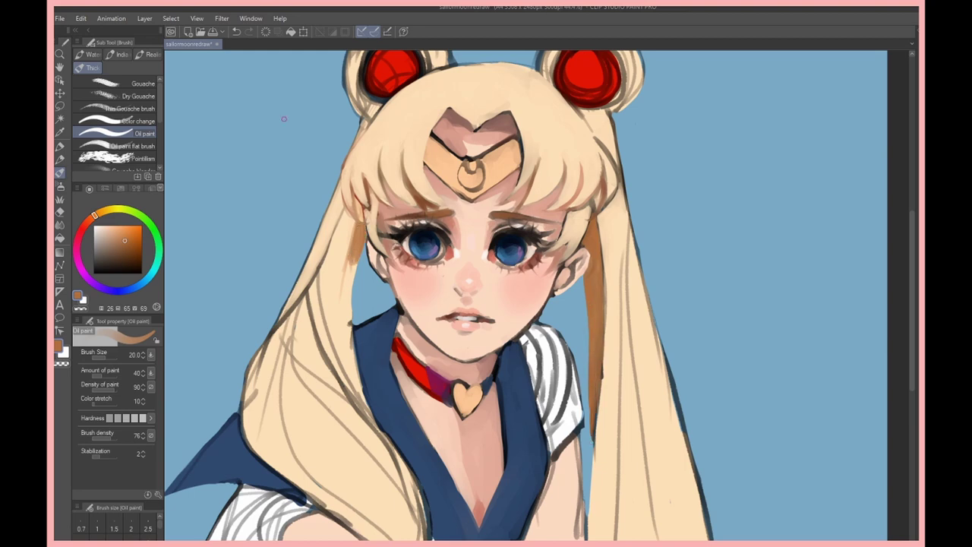
left_click(375, 215, "alt")
left_click(350, 155, "alt")
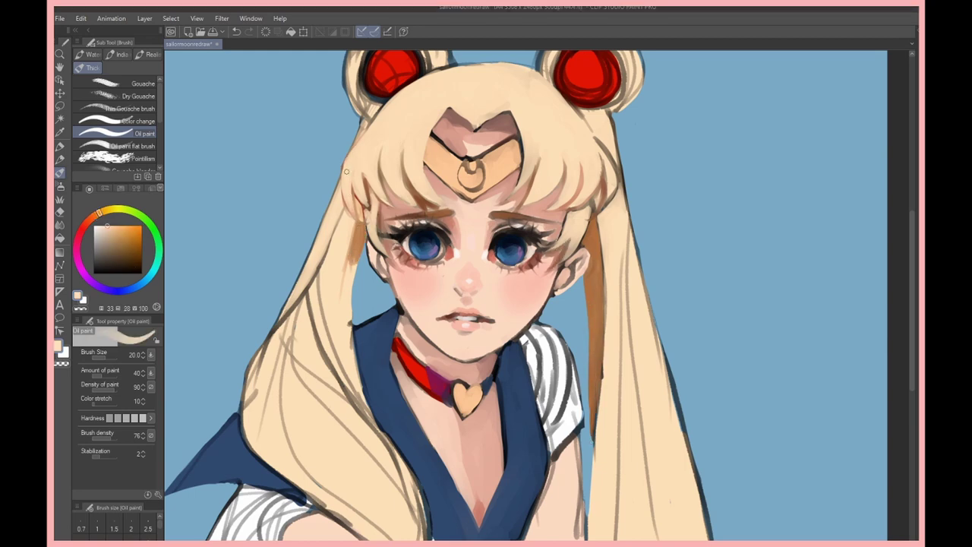
- Extend the inner pigtail shadows downward and paint raw sienna folds across the left pigtail at brush size 50
left_click(354, 226, "alt")
mouse_move(355, 233)
left_mouse_down()
mouse_move(349, 318)
mouse_move(365, 408)
left_mouse_up()
left_click_drag(597, 361, 592, 486)
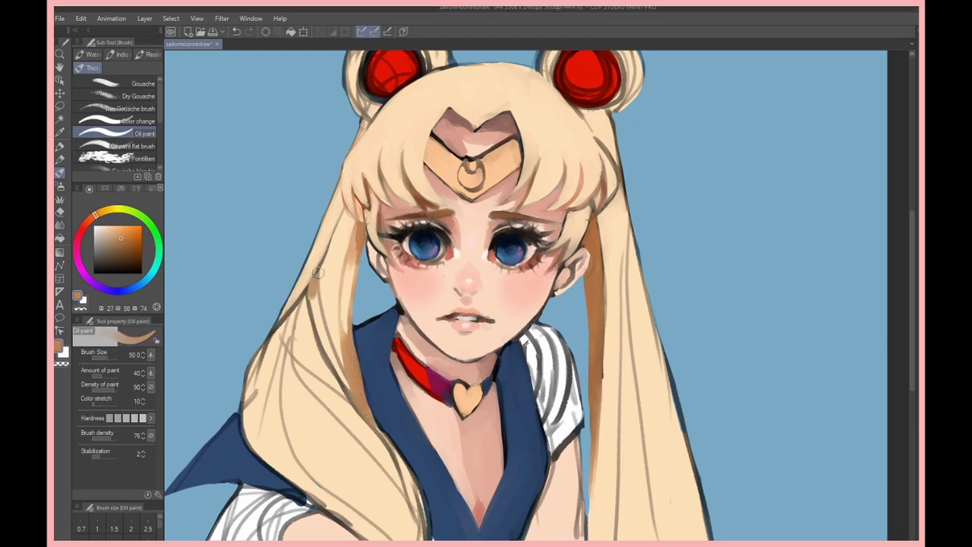
left_click_drag(319, 236, 331, 403)
left_click_drag(292, 304, 351, 422)
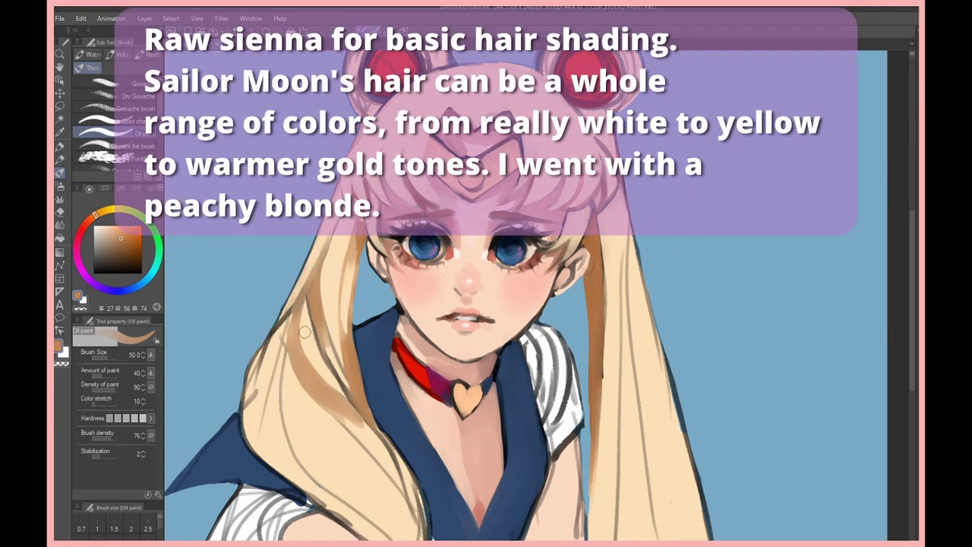
- Paint over the sketch lines in both pigtails with sampled hair colour
left_click(532, 106, "alt")
left_click_drag(604, 144, 600, 474)
left_click_drag(615, 224, 604, 361)
left_click_drag(281, 315, 255, 414)
- Smooth the skin of both upper arms with a sampled light skin tone
mouse_move(577, 425)
left_mouse_down()
mouse_move(585, 374)
mouse_move(555, 471)
left_mouse_up()
left_click(562, 395, "alt")
left_click_drag(577, 384, 560, 443)
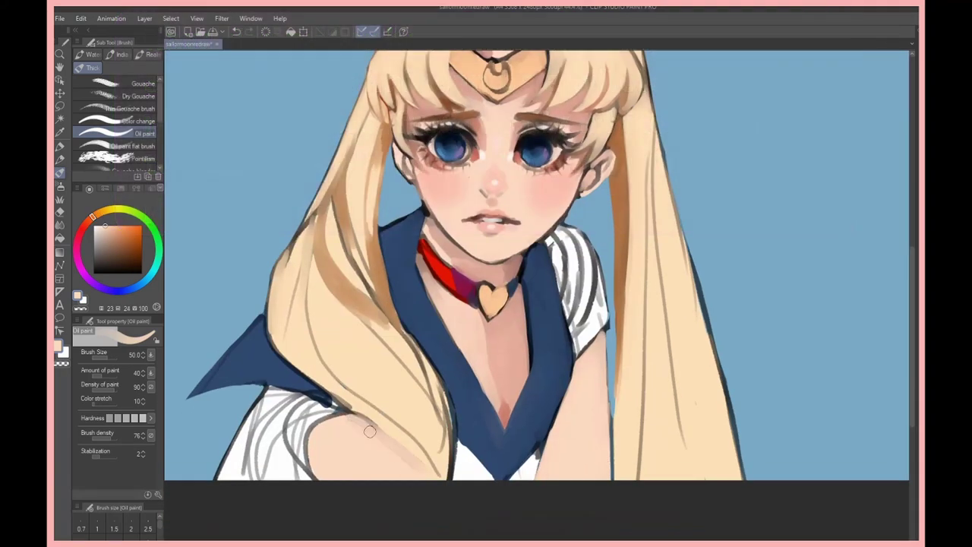
left_click_drag(383, 461, 319, 476)
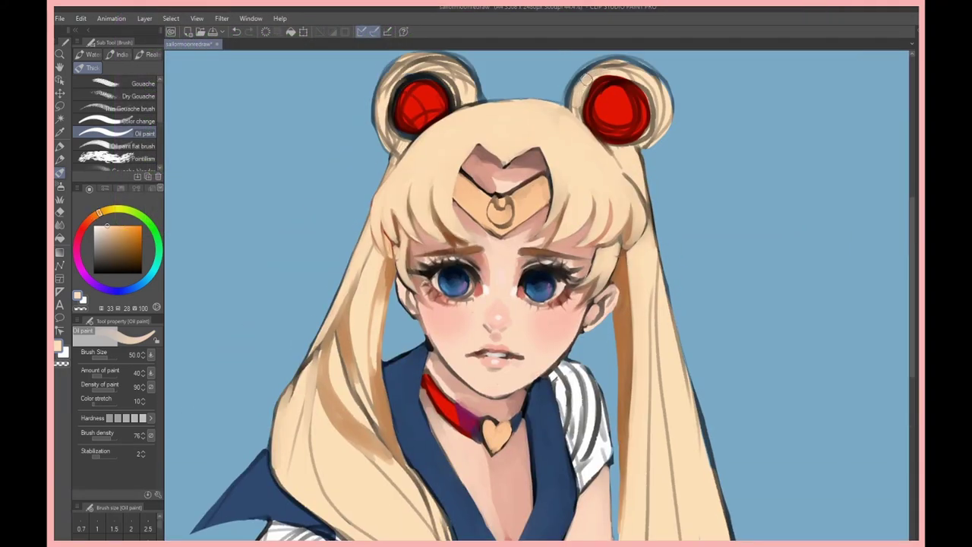
- Cover the sketch lines on both hair buns with light peachy blonde
left_click_drag(581, 107, 661, 148)
left_click_drag(395, 125, 366, 212)
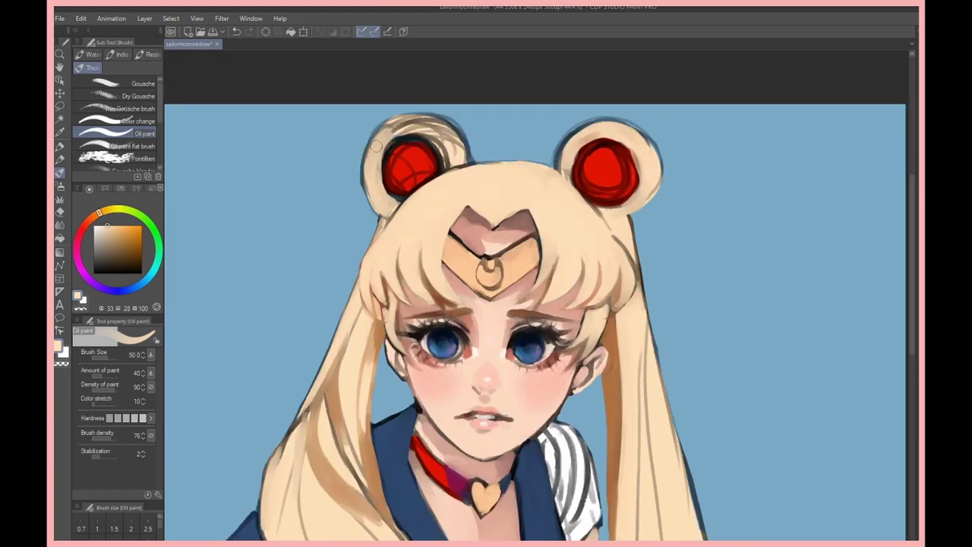
mouse_move(376, 148)
left_mouse_down()
mouse_move(435, 133)
mouse_move(462, 164)
left_mouse_up()
mouse_move(446, 118)
left_mouse_down()
mouse_move(363, 196)
mouse_move(437, 125)
left_mouse_up()
mouse_move(568, 173)
left_mouse_down()
mouse_move(575, 135)
mouse_move(620, 134)
left_mouse_up()
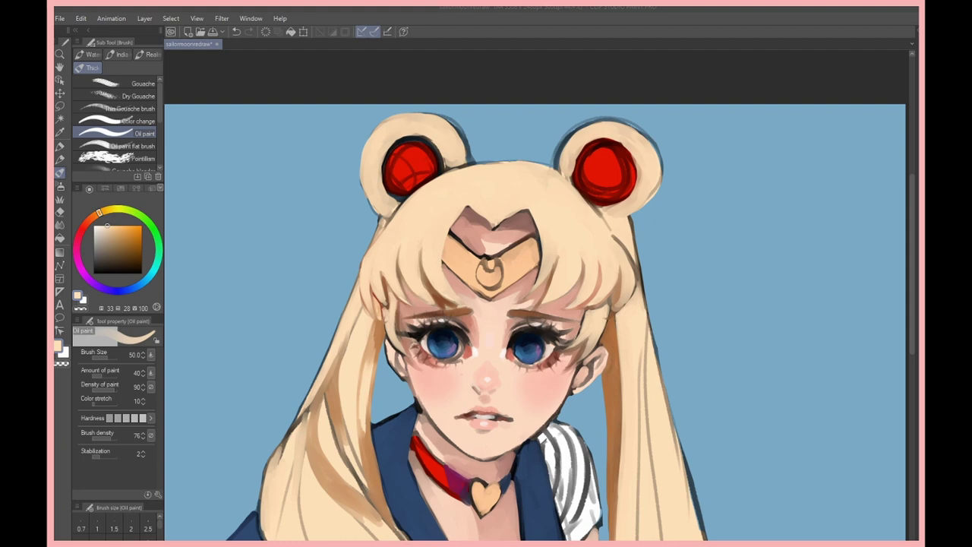
- Shade the lower ends of both pigtails with sampled warm brown
scroll(532, 304, "down", 5)
left_click(425, 426, "alt")
left_click_drag(433, 395, 425, 486)
left_click_drag(380, 395, 413, 445)
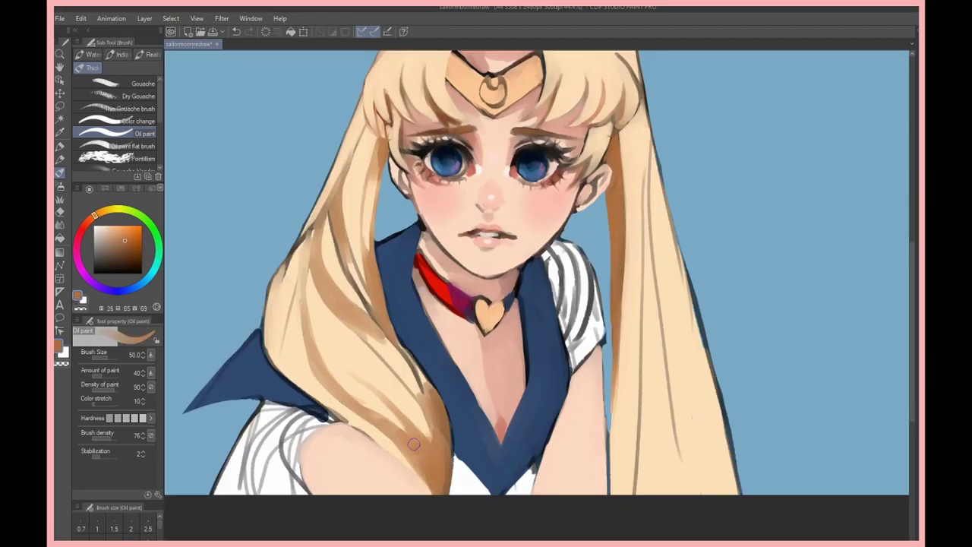
left_click_drag(627, 388, 612, 475)
left_click_drag(631, 383, 619, 492)
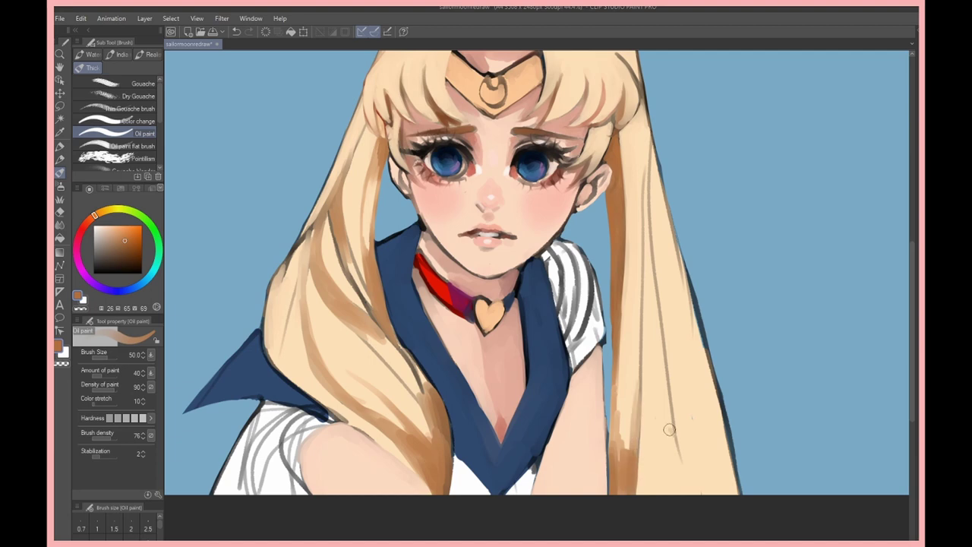
- Refine the strands of the right pigtail, painting over its sketch lines with sampled colour
left_click_drag(650, 110, 655, 403)
left_click(669, 425, "alt")
left_click_drag(668, 106, 652, 327)
- Fill both round bun ornaments with even red, and erase stray outline around the buns with the Hard eraser
scroll(601, 117, "up", 3)
left_click(601, 116, "alt")
left_click_drag(600, 114, 602, 133)
left_click_drag(406, 122, 411, 100)
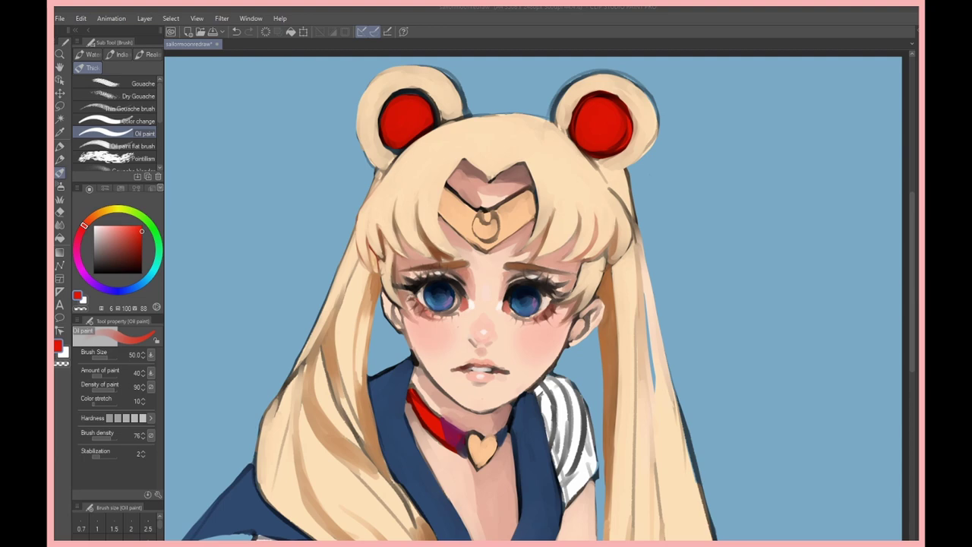
key("e")
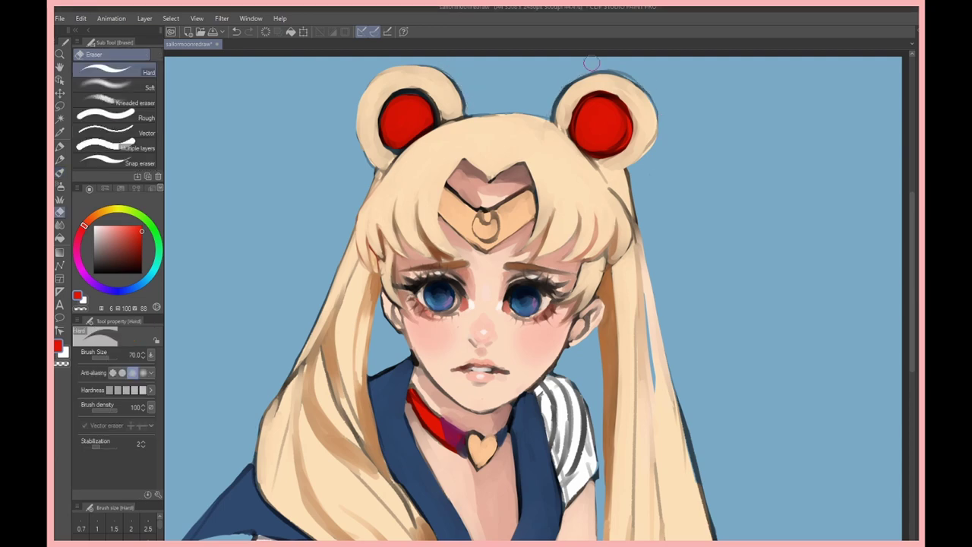
key("b")
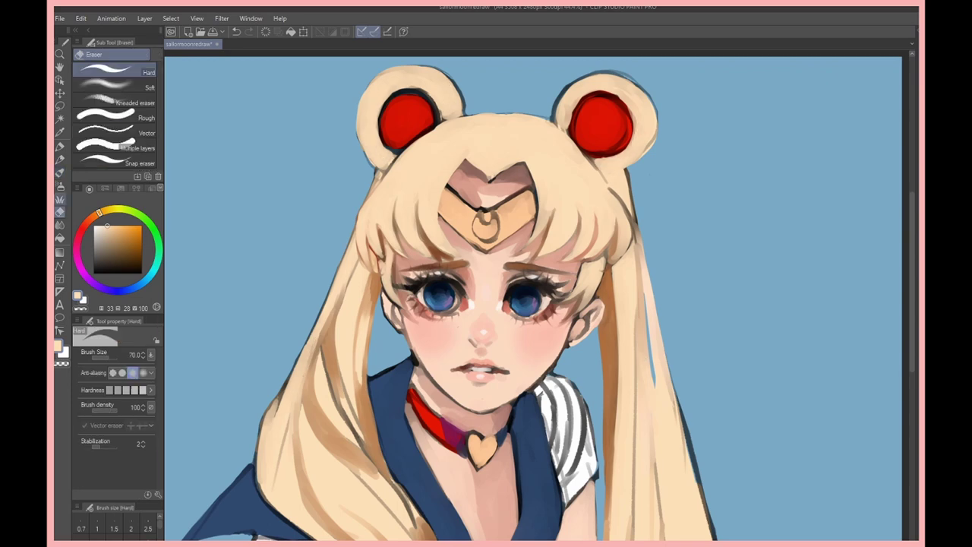
- Paint darker reddish brown bands along the curve of the bangs, leaving the middle of the curve brighter
left_click(454, 262, "alt")
left_click_drag(410, 159, 464, 136)
left_click_drag(530, 156, 571, 155)
left_click_drag(402, 191, 378, 229)
left_click_drag(563, 193, 542, 218)
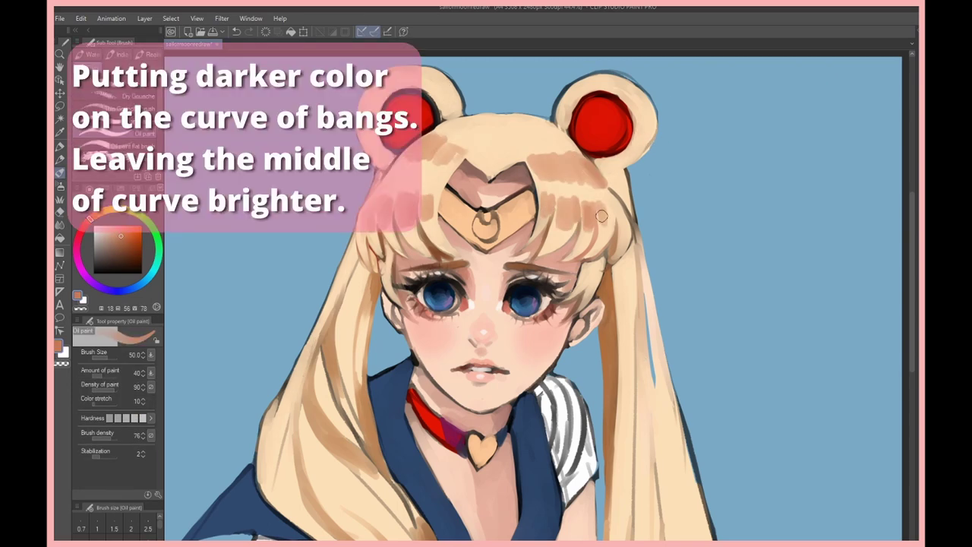
- Blend sampled peach over the bands and lower ends of the bangs
left_click(592, 205, "alt")
mouse_move(433, 200)
left_mouse_down()
mouse_move(544, 207)
mouse_move(560, 240)
left_mouse_up()
left_click_drag(608, 189, 624, 240)
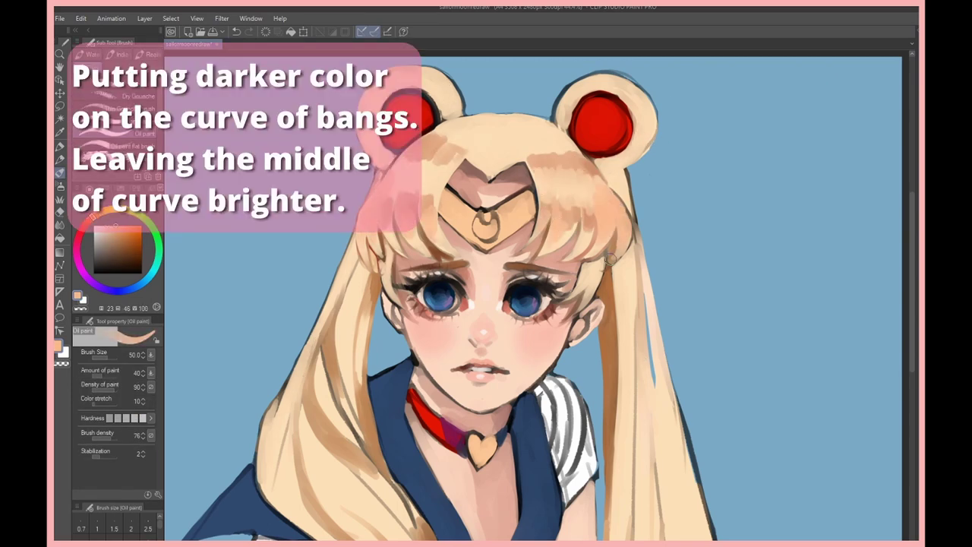
- Add peachy tones along the strands of both pigtails down to their lower ends
left_click_drag(371, 286, 360, 443)
left_click_drag(312, 343, 334, 298)
left_click_drag(334, 440, 303, 532)
scroll(327, 486, "down", 2)
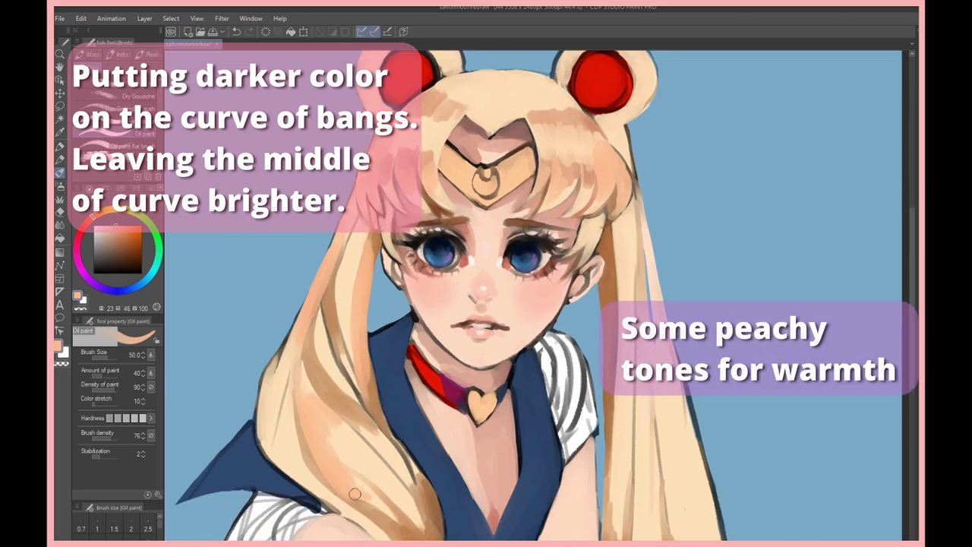
left_click_drag(425, 456, 364, 525)
left_click_drag(623, 403, 608, 524)
scroll(623, 449, "down", 3)
scroll(623, 450, "up", 3)
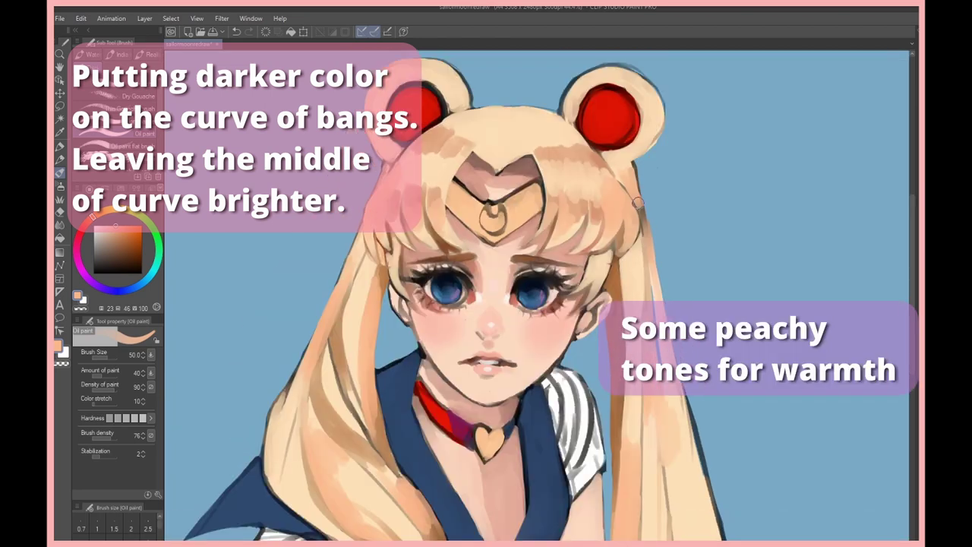
- Shade the crown with peach and paint the hair underside above the tiara brown, refining it at brush size 17
left_click_drag(474, 135, 525, 152)
left_click_drag(501, 114, 594, 210)
left_click(134, 238)
left_click(527, 157, "alt")
key("bracketleft")
key("bracketleft")
key("bracketleft")
key("bracketleft")
key("bracketleft")
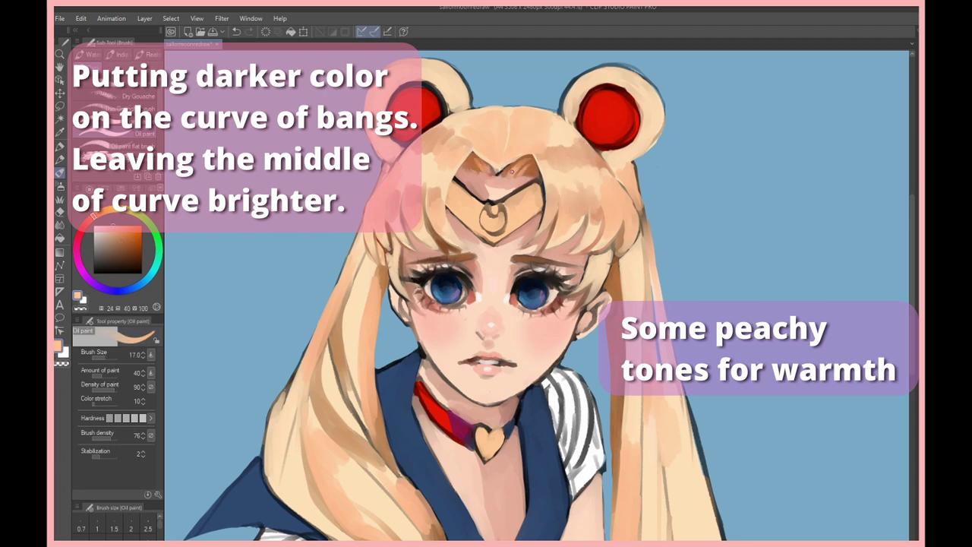
- Reduce the brush size to 10 and touch up the outer eye areas with dark reddish brown and sampled skin tones
key("bracketleft")
key("bracketleft")
key("bracketleft")
left_click(133, 262)
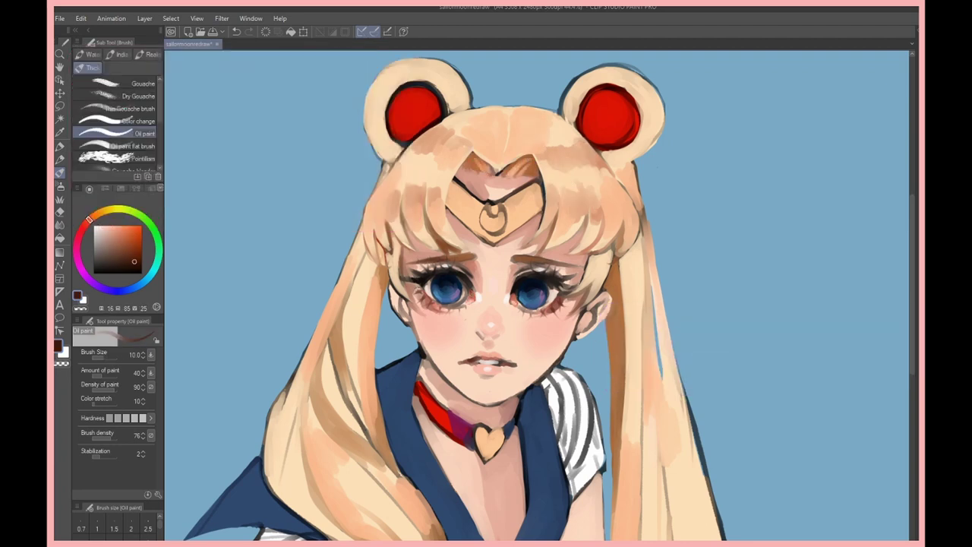
left_click(553, 290, "alt")
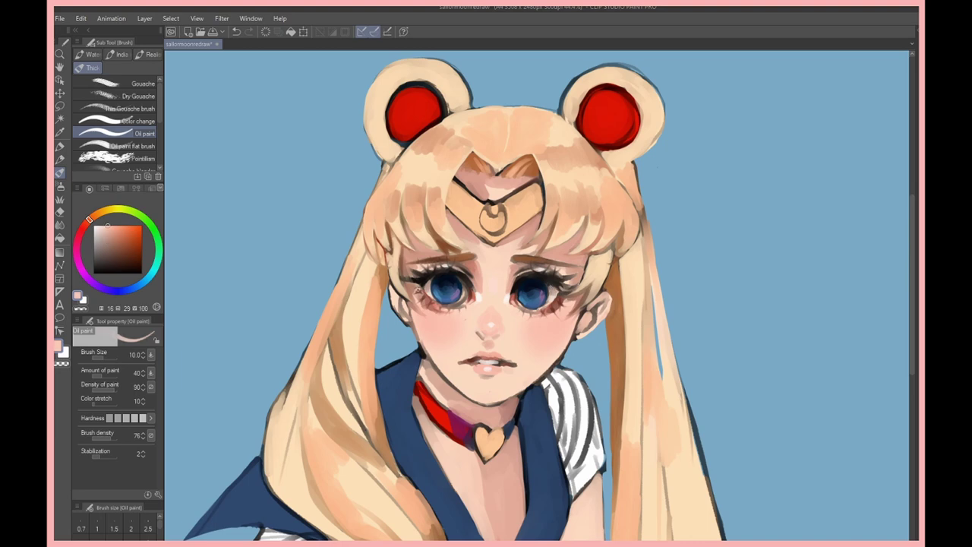
left_click(419, 289, "alt")
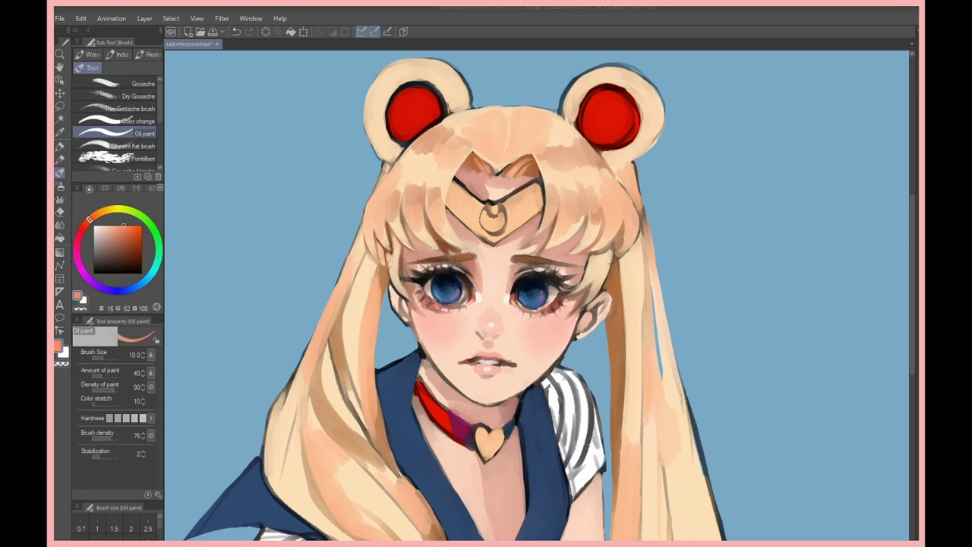
- Stroke peach along the left pigtail's outer edge with the Darker pencil and define the ears in sampled dark reddish brown
key("p")
left_click_drag(280, 425, 293, 376)
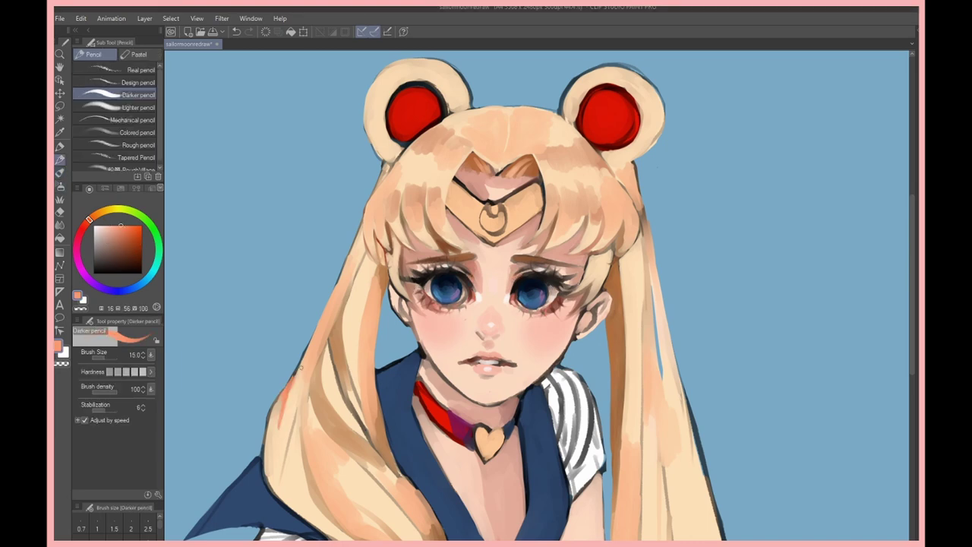
left_click(399, 300, "alt")
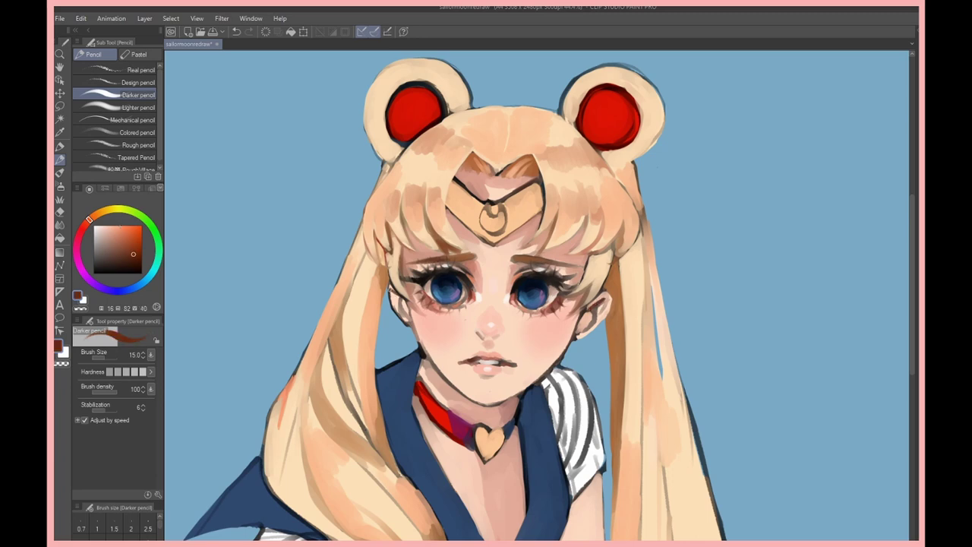
left_click(599, 329, "alt")
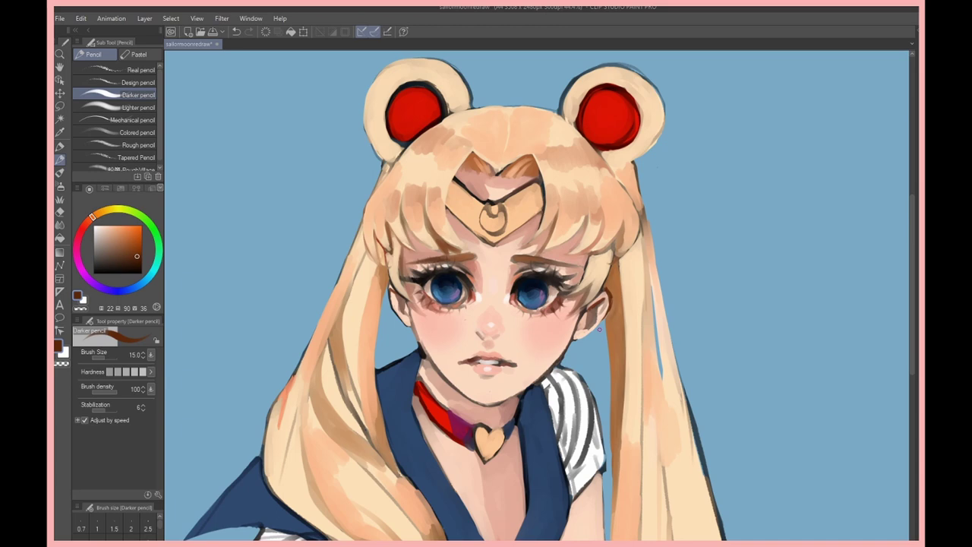
- Refine the tiara's round gem and crescent, and soften the forehead area above the tiara with sampled colours
left_click(487, 216, "alt")
left_click(489, 224, "alt")
left_click(495, 211, "alt")
left_click(496, 184, "alt")
left_click_drag(458, 179, 536, 199)
left_click(493, 186, "alt")
- Blend pale pink patches into the crown and bangs on both sides of the parting with the Oil paint brush
key("b")
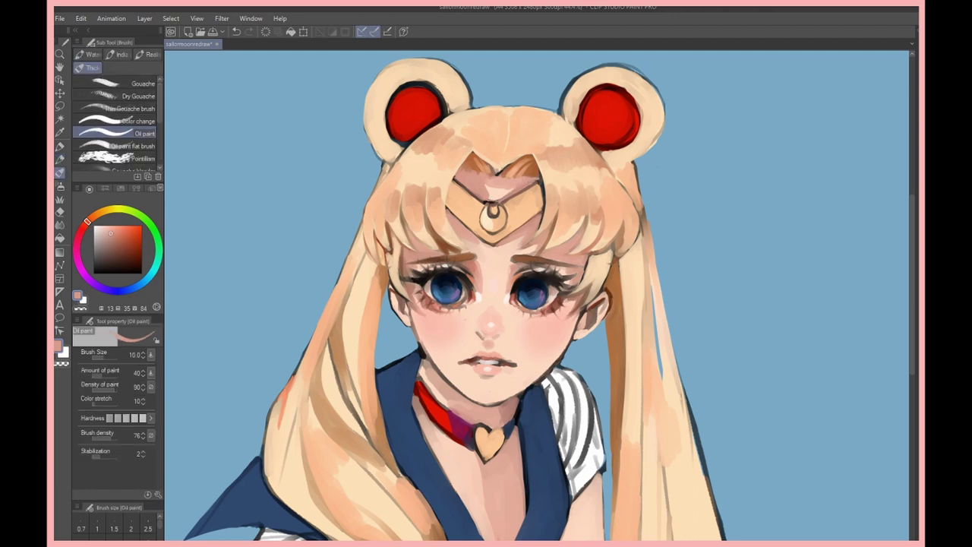
left_click(544, 153, "alt")
key("p")
left_click_drag(569, 156, 587, 189)
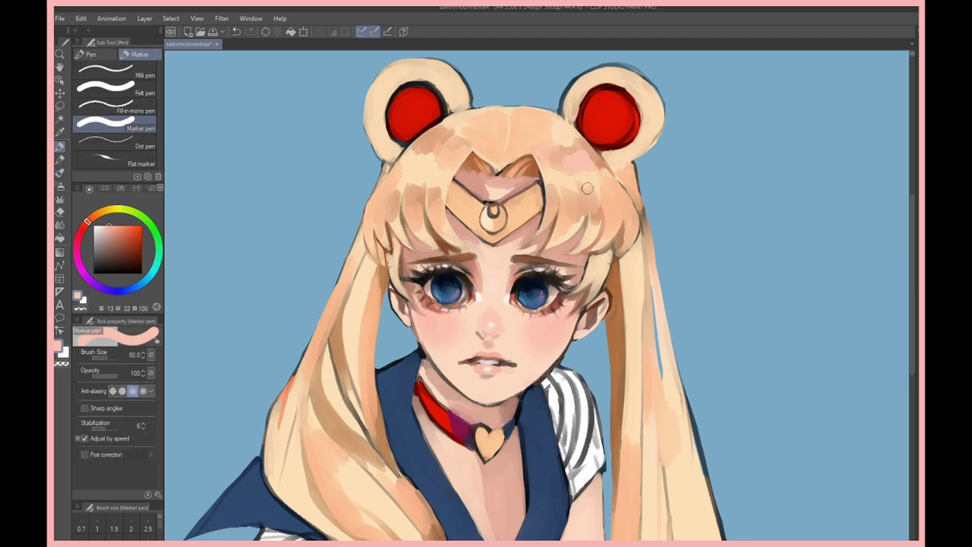
key("b")
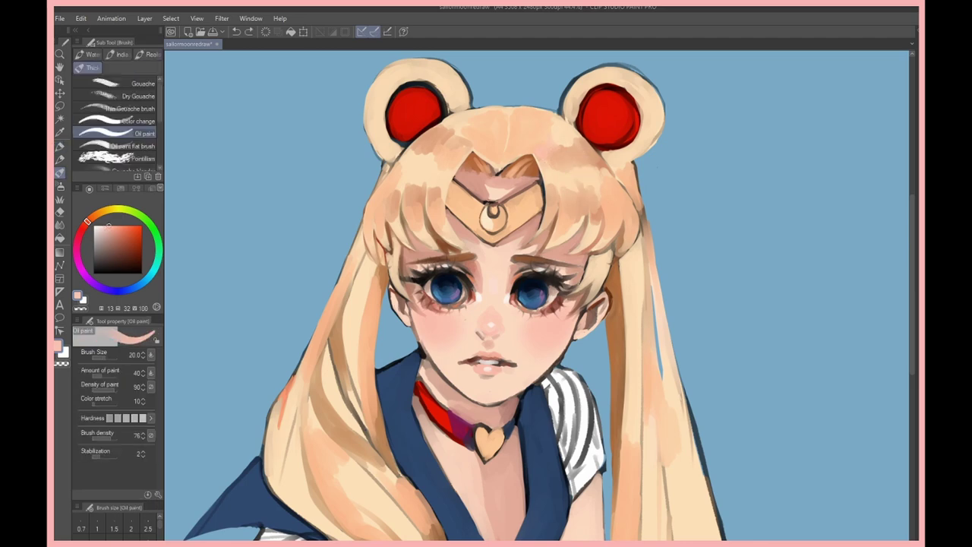
left_click_drag(414, 163, 463, 129)
left_click(433, 151, "alt")
left_click_drag(558, 148, 581, 122)
left_click_drag(403, 178, 418, 212)
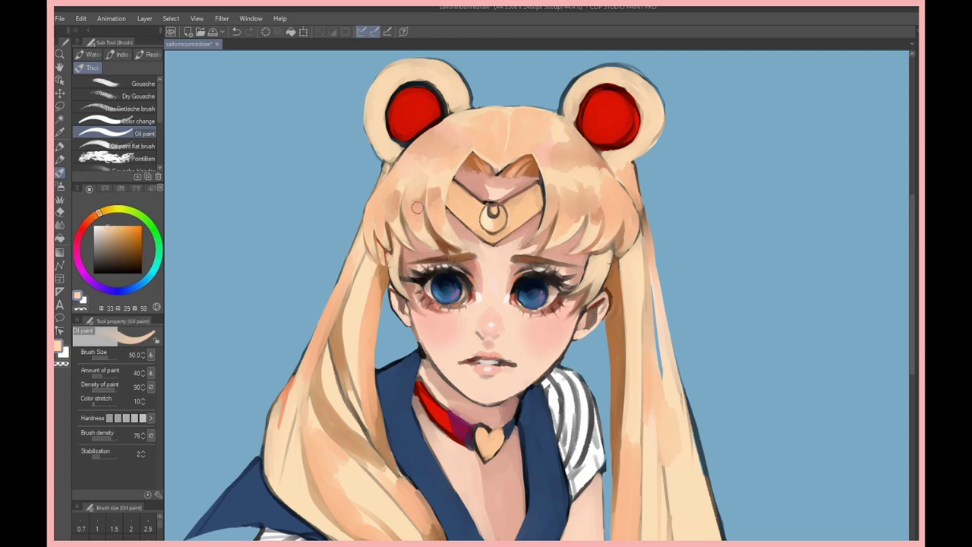
- Paint brown strand shadows over the crown and the right-hand bangs at brush size 17, using sampled hair tones
left_click(414, 197, "alt")
mouse_move(577, 186)
left_mouse_down()
mouse_move(600, 209)
mouse_move(591, 155)
mouse_move(602, 143)
left_mouse_up()
left_click(596, 167, "alt")
mouse_move(439, 128)
left_mouse_down()
mouse_move(479, 142)
mouse_move(510, 168)
left_mouse_up()
left_click_drag(568, 212, 567, 179)
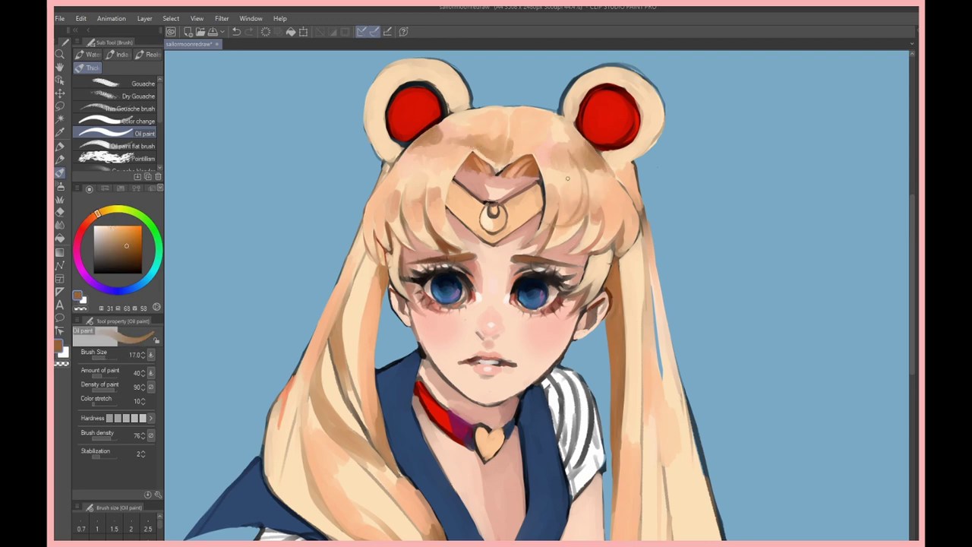
mouse_move(568, 222)
left_mouse_down()
mouse_move(576, 182)
mouse_move(595, 173)
left_mouse_up()
left_click_drag(617, 192, 622, 243)
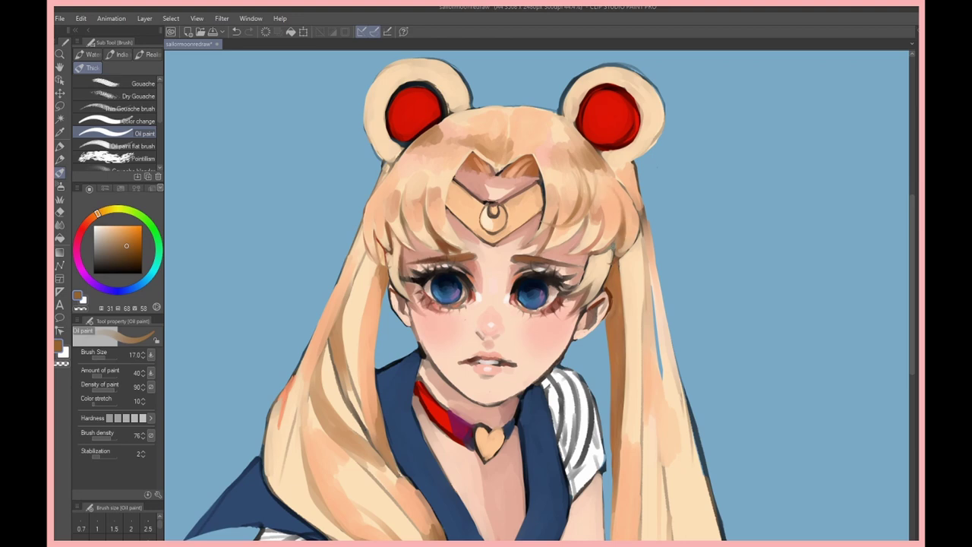
left_click_drag(598, 186, 600, 285)
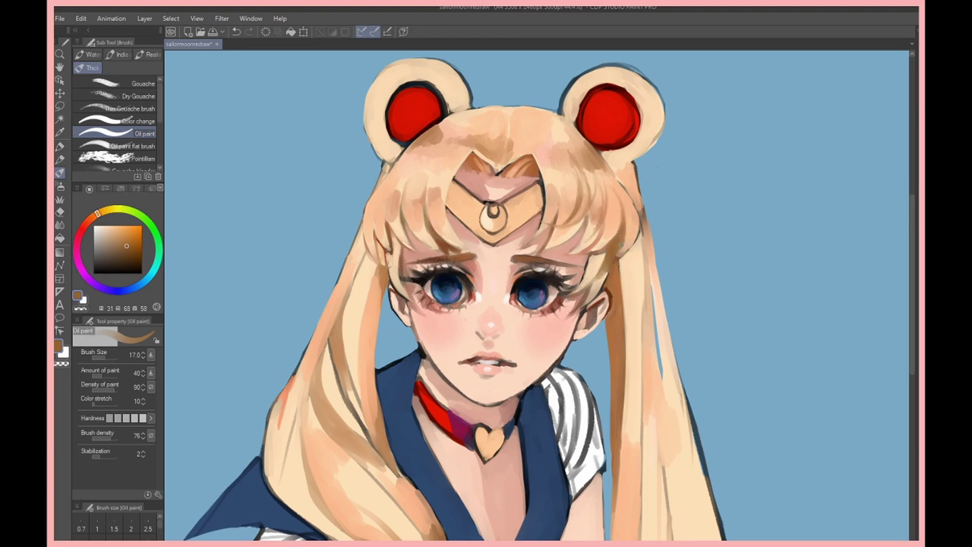
- Deepen the brown shadows between the left-hand bangs and in the side locks framing the face
mouse_move(441, 225)
left_mouse_down()
mouse_move(438, 160)
mouse_move(459, 198)
mouse_move(423, 186)
mouse_move(418, 174)
left_mouse_up()
left_click(435, 217, "alt")
left_click_drag(389, 237, 391, 191)
left_click_drag(622, 202, 611, 266)
mouse_move(379, 264)
left_mouse_down()
mouse_move(385, 217)
mouse_move(423, 208)
left_mouse_up()
left_click(445, 239, "alt")
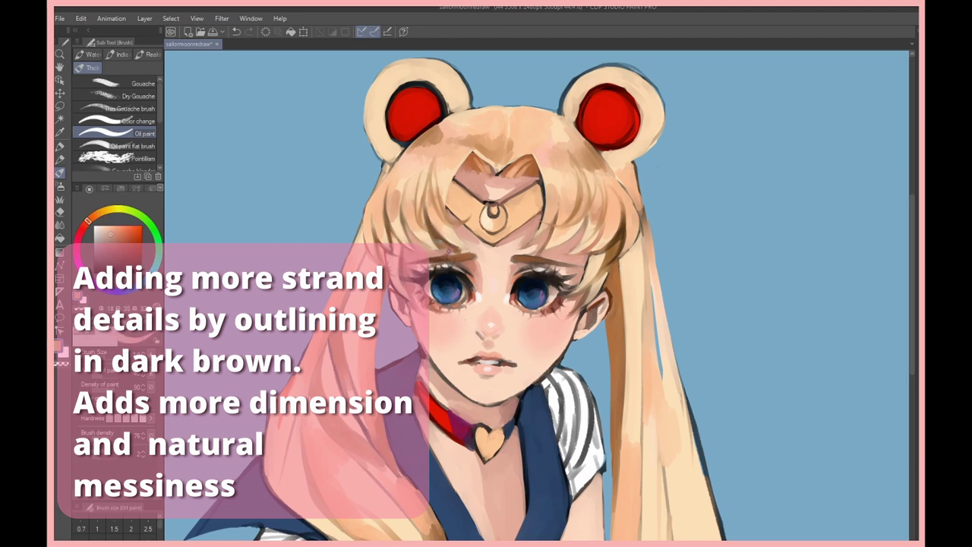
- Outline individual strands in the bangs with dark brown and add brown strands along the centre parting
left_click(448, 250, "alt")
left_click_drag(579, 213, 566, 257)
mouse_move(465, 156)
left_mouse_down()
mouse_move(455, 225)
mouse_move(410, 250)
left_mouse_up()
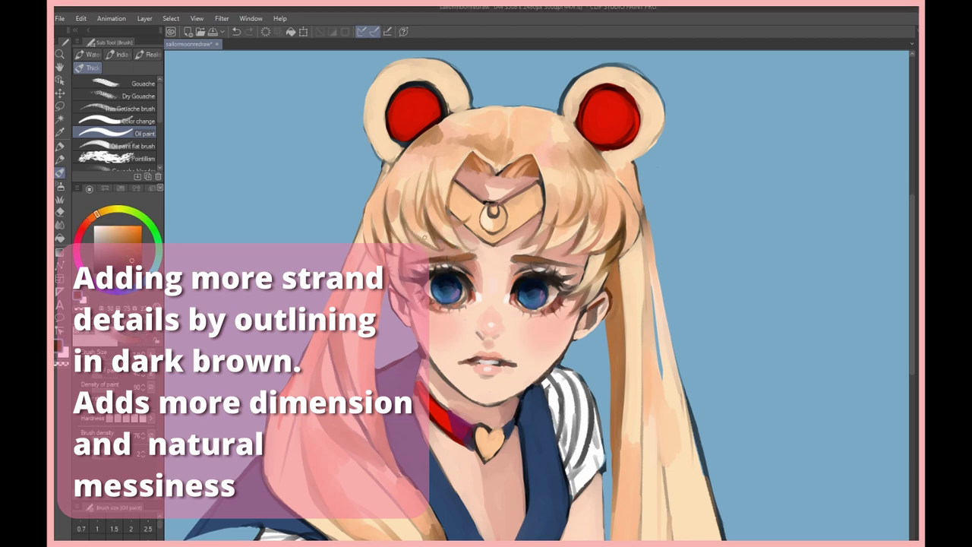
left_click_drag(581, 221, 562, 245)
left_click_drag(414, 164, 393, 228)
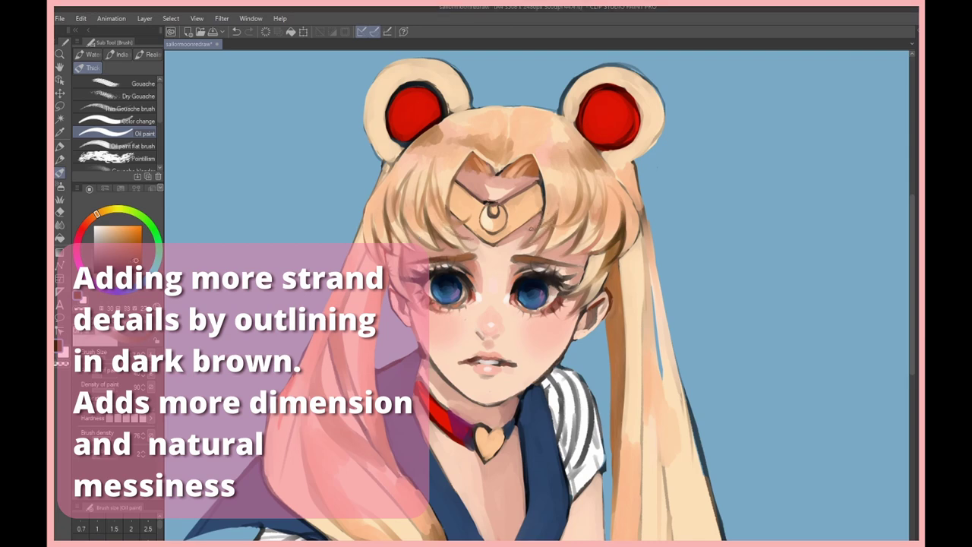
left_click(444, 203, "alt")
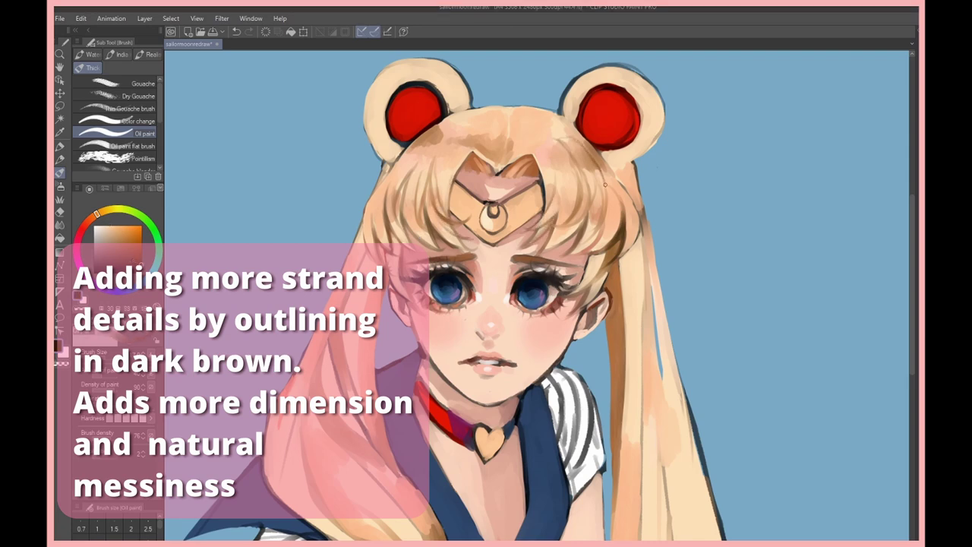
left_click(472, 143, "alt")
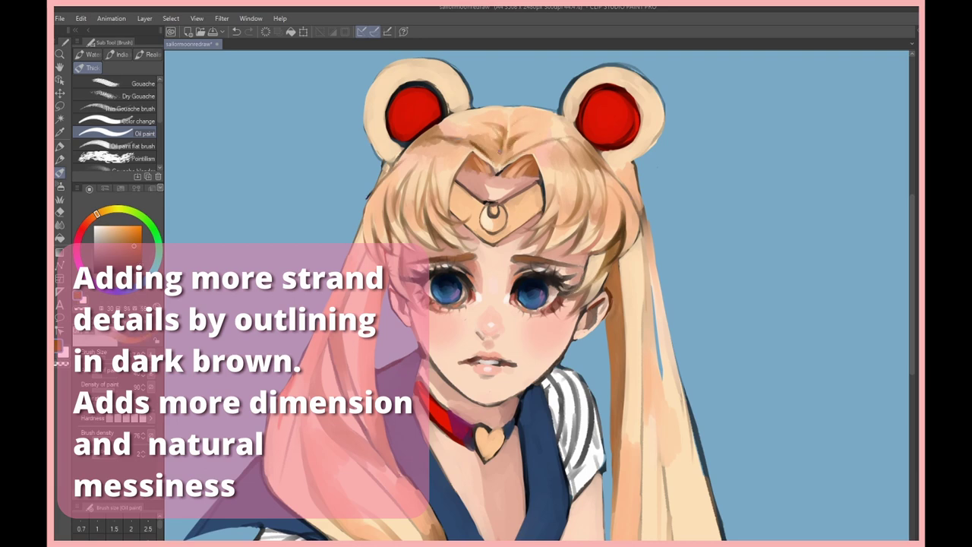
- Add dark brown strand shadows to the upper pigtails beside and behind the ears
left_click(608, 273, "alt")
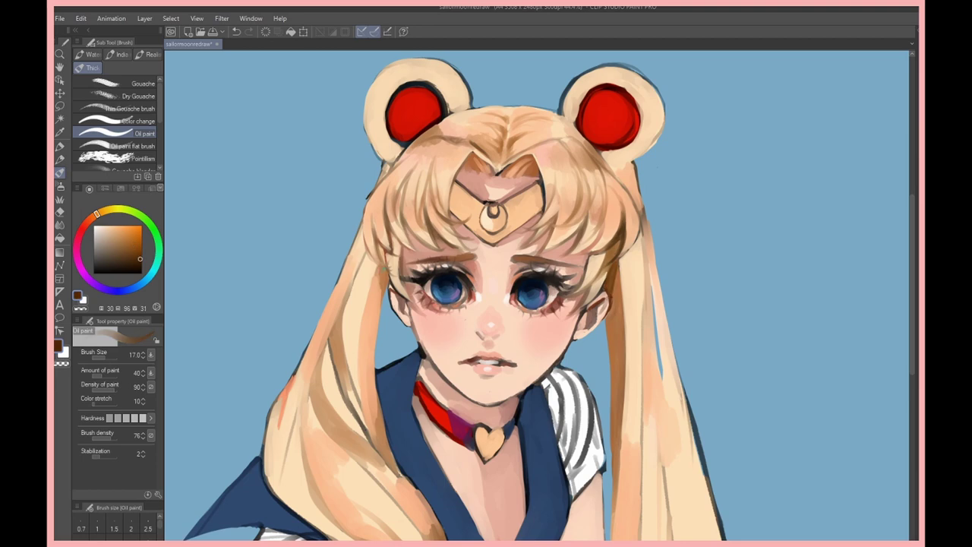
left_click_drag(383, 243, 368, 338)
left_click_drag(605, 321, 609, 328)
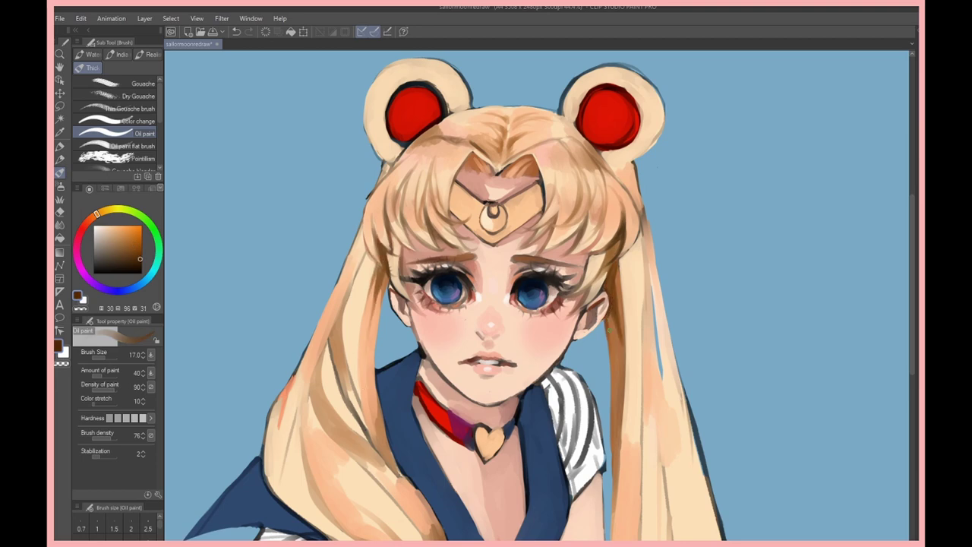
mouse_move(623, 294)
left_mouse_down()
mouse_move(637, 177)
mouse_move(647, 267)
left_mouse_up()
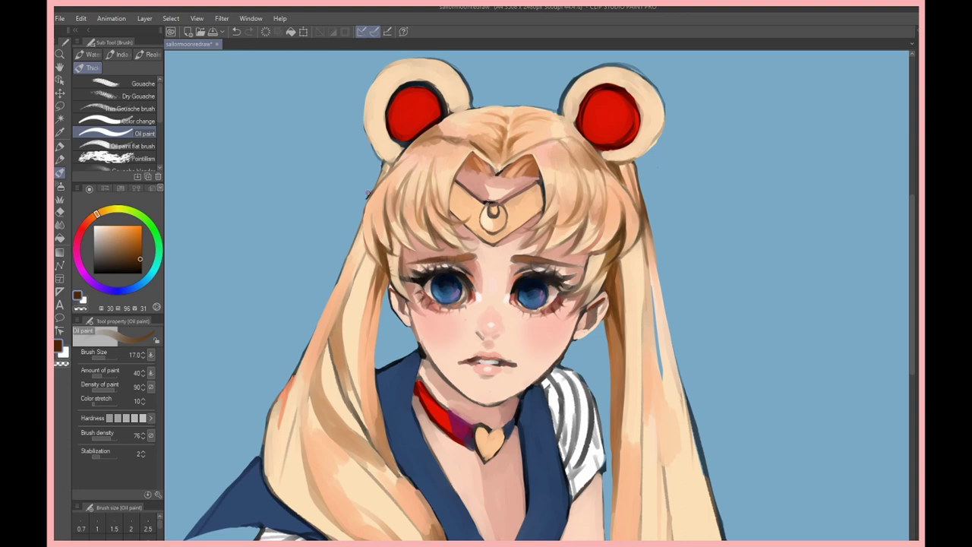
- Shade both hair buns with peach and pale yellow tones at brush size 60
left_click(661, 122, "alt")
left_click_drag(662, 106, 647, 150)
left_click_drag(374, 97, 375, 151)
left_click_drag(570, 114, 578, 80)
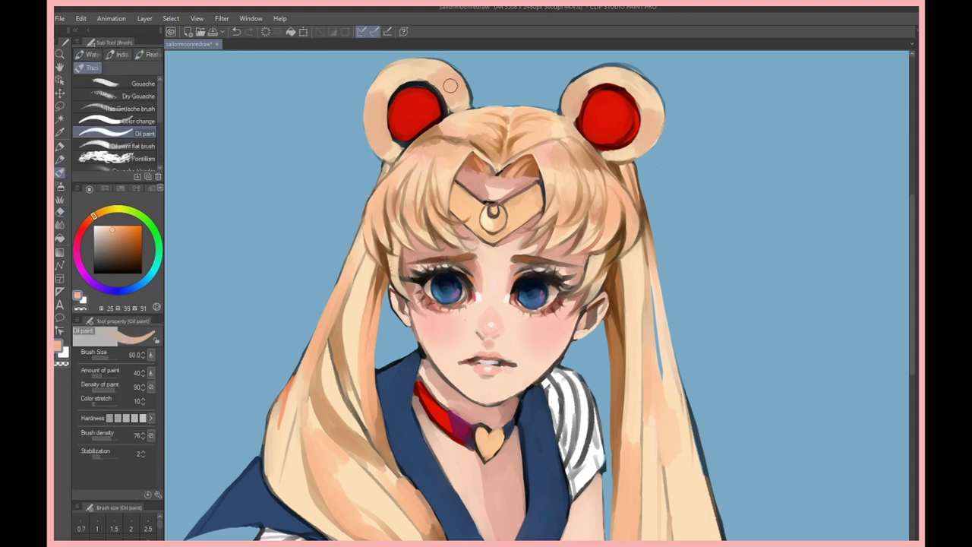
left_click(651, 103, "alt")
mouse_move(650, 91)
left_mouse_down()
mouse_move(608, 65)
mouse_move(577, 76)
left_mouse_up()
left_click_drag(634, 152, 608, 163)
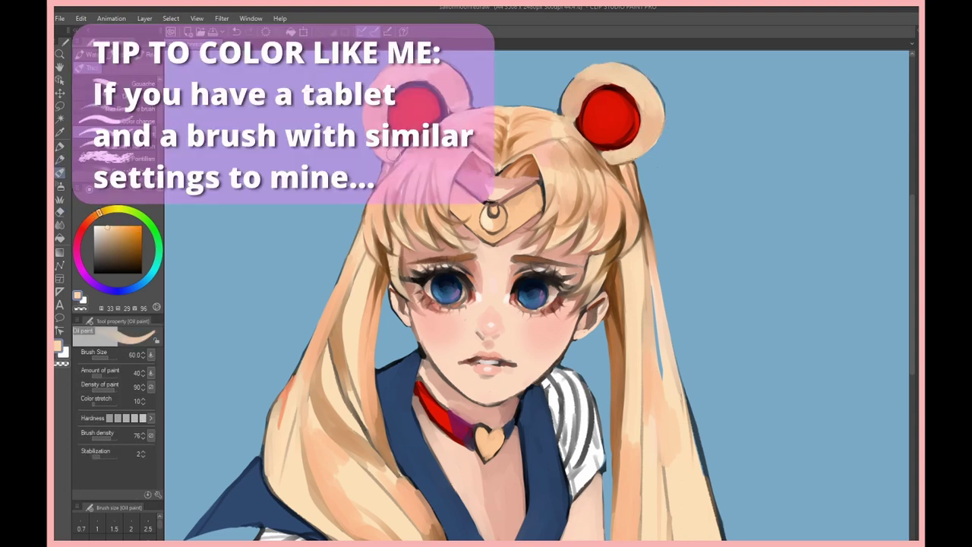
- Sample dark red and reddish brown around the right bun's red ornament and refine its edges, reducing the brush size to 15
left_click(598, 84, "alt")
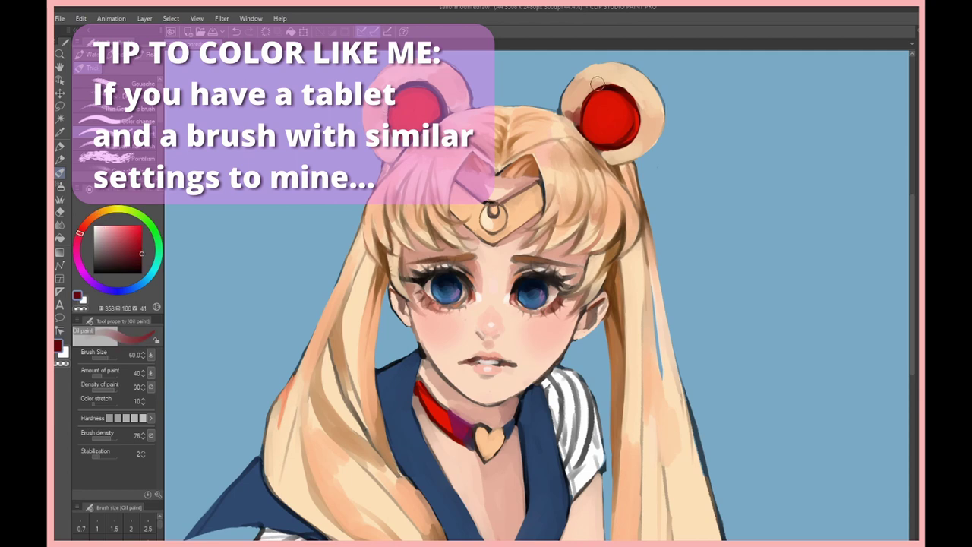
key("bracketleft")
key("bracketleft")
key("bracketleft")
key("bracketleft")
left_click(612, 161, "alt")
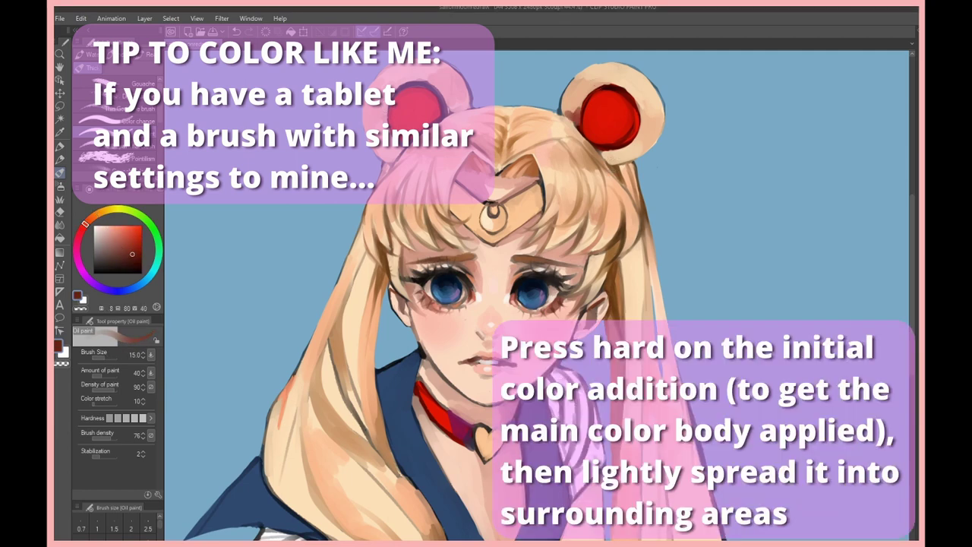
- Shade the lower strands of the right pigtail and blend them with sampled peach tones at brush size 40
mouse_move(642, 358)
left_mouse_down()
mouse_move(636, 461)
mouse_move(647, 462)
left_mouse_up()
key("bracketright")
key("bracketright")
key("bracketright")
key("bracketright")
key("bracketright")
left_click(642, 426, "alt")
left_click(649, 448, "alt")
left_click(646, 426, "alt")
mouse_move(647, 402)
left_mouse_down()
mouse_move(642, 463)
mouse_move(634, 423)
mouse_move(668, 505)
left_mouse_up()
left_click(638, 410, "alt")
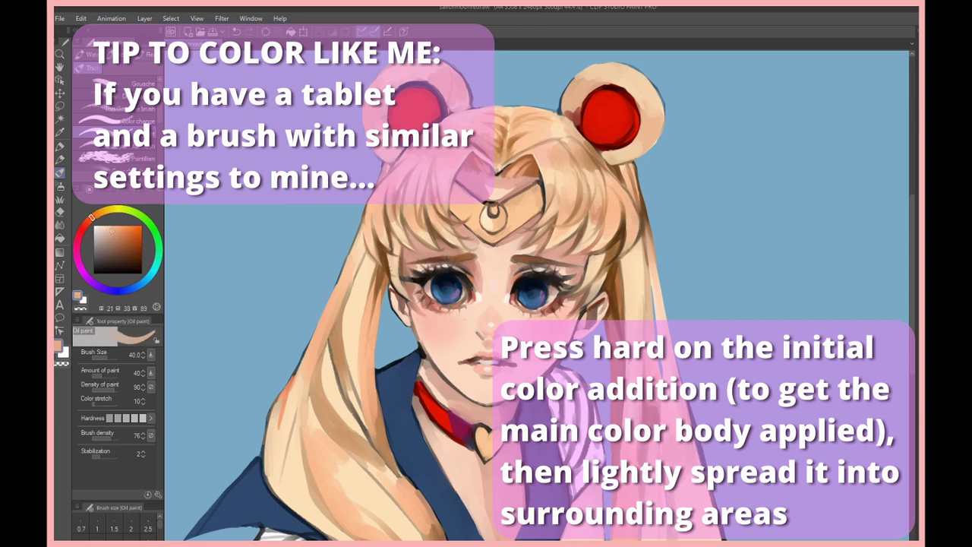
- Add coral accents along the left pigtail's strands at brush size 17
scroll(537, 295, "down", 3)
left_click(438, 465, "alt")
scroll(438, 499, "up", 2)
left_click(334, 364, "alt")
key("bracketleft")
key("bracketleft")
key("bracketleft")
key("bracketleft")
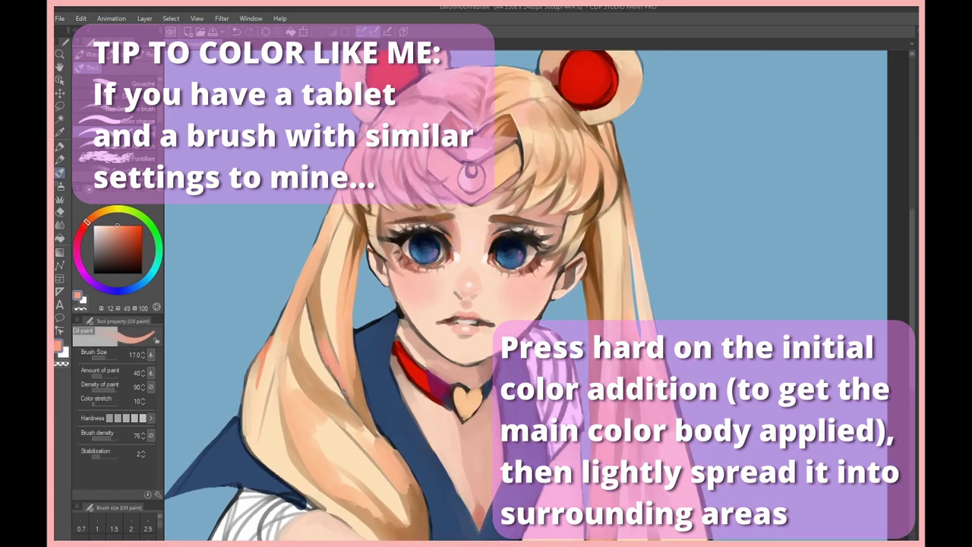
- Blend light hair tones through the left pigtail and paint thin pale flyaway strands along the outer pigtail edges
left_click(355, 271, "alt")
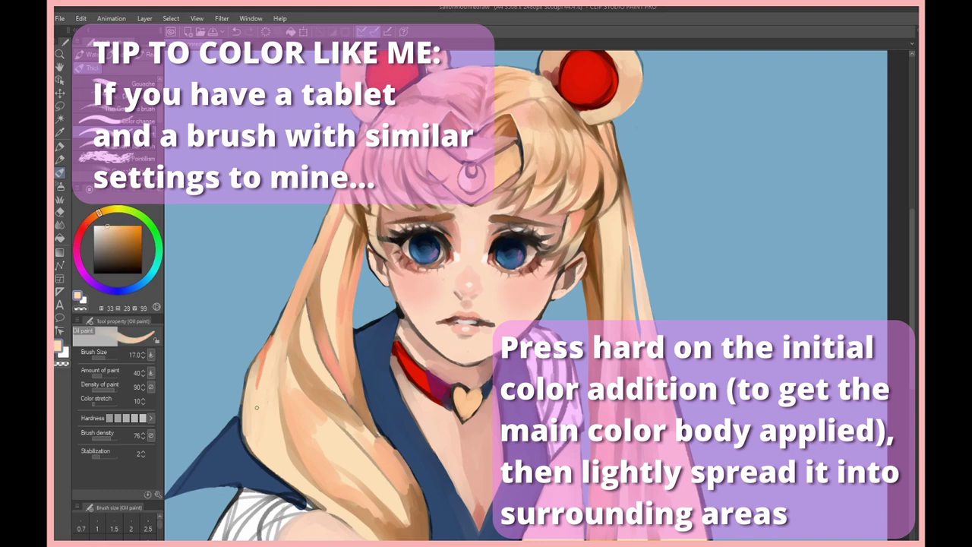
left_click_drag(319, 388, 274, 487)
left_click(304, 426, "alt")
left_click_drag(334, 192, 275, 314)
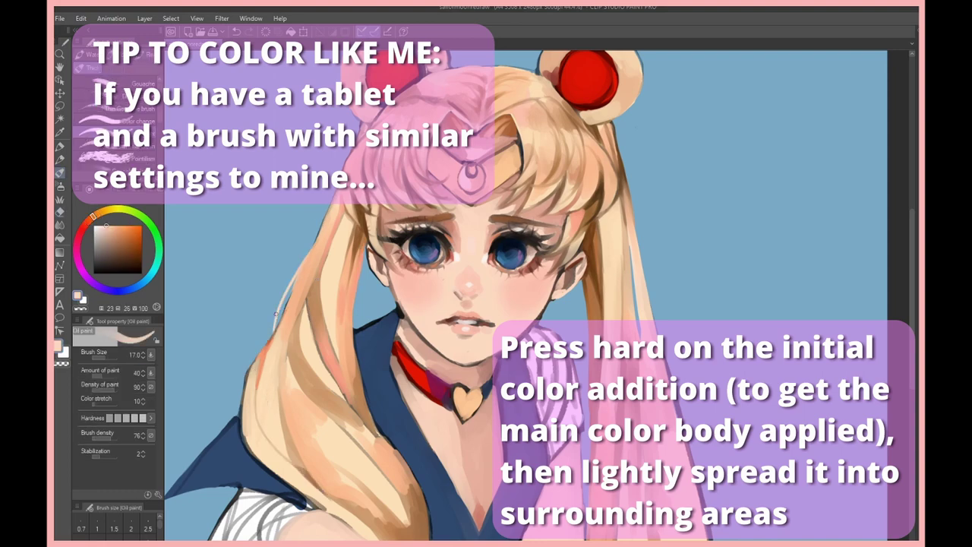
scroll(289, 280, "up", 3)
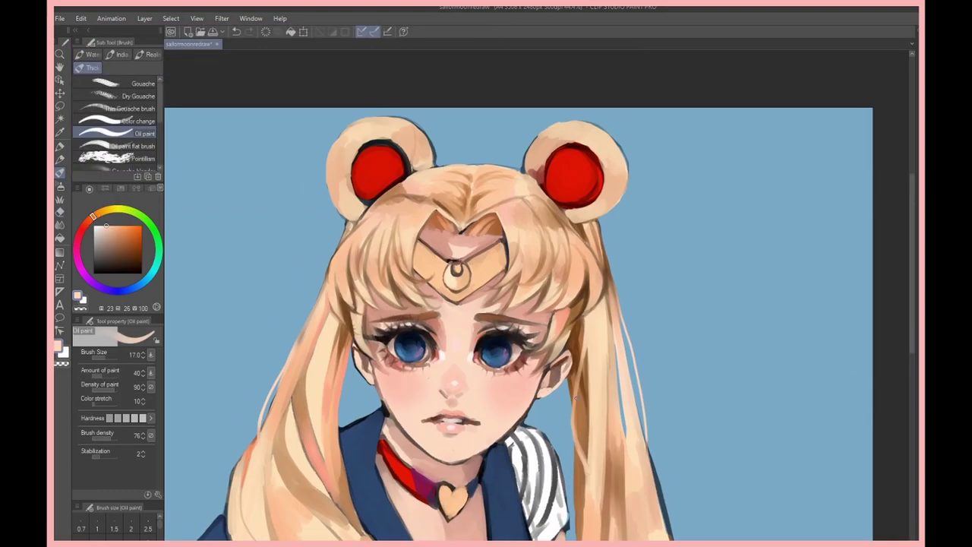
- Paint pale cream highlights on the bangs and touch up the face details with sampled dusty pink and near-black
left_click(402, 228, "alt")
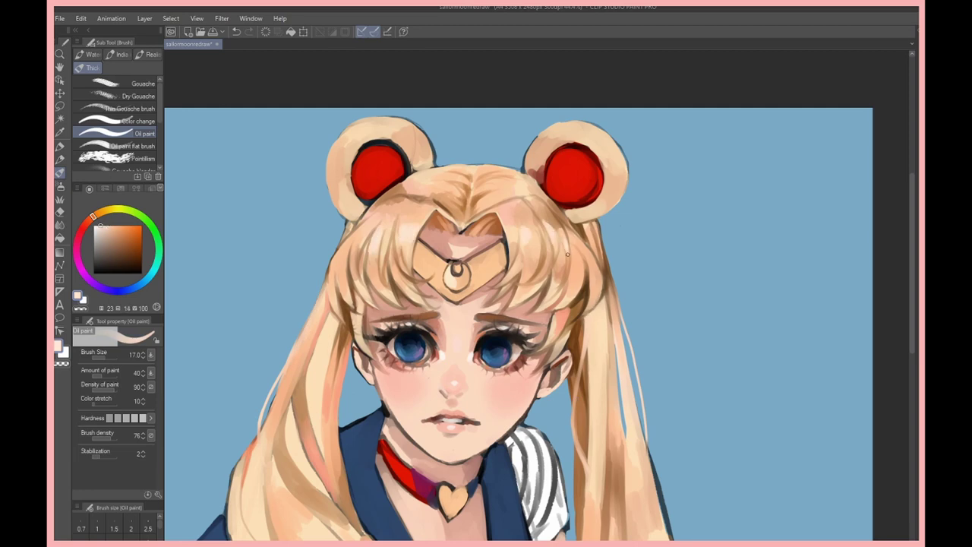
left_click(461, 334, "alt")
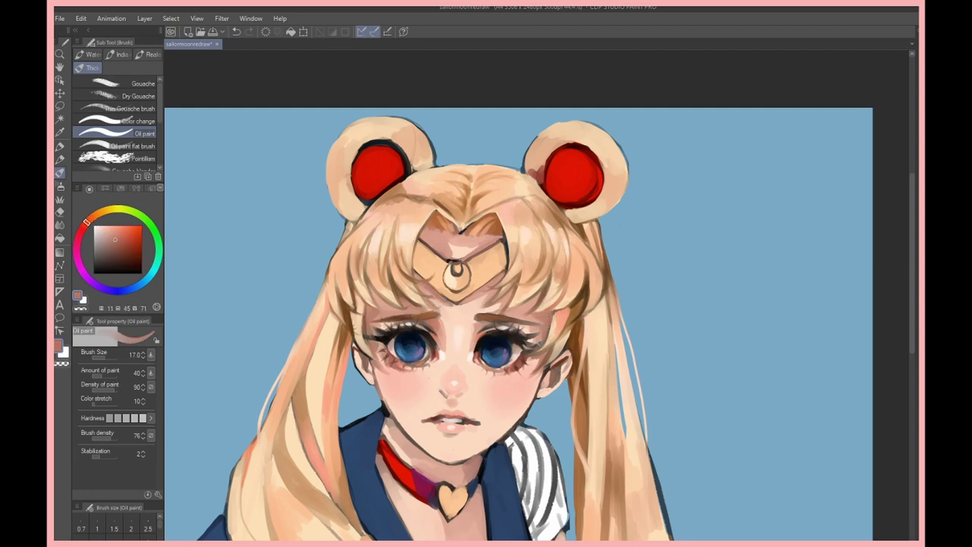
left_click(375, 377, "alt")
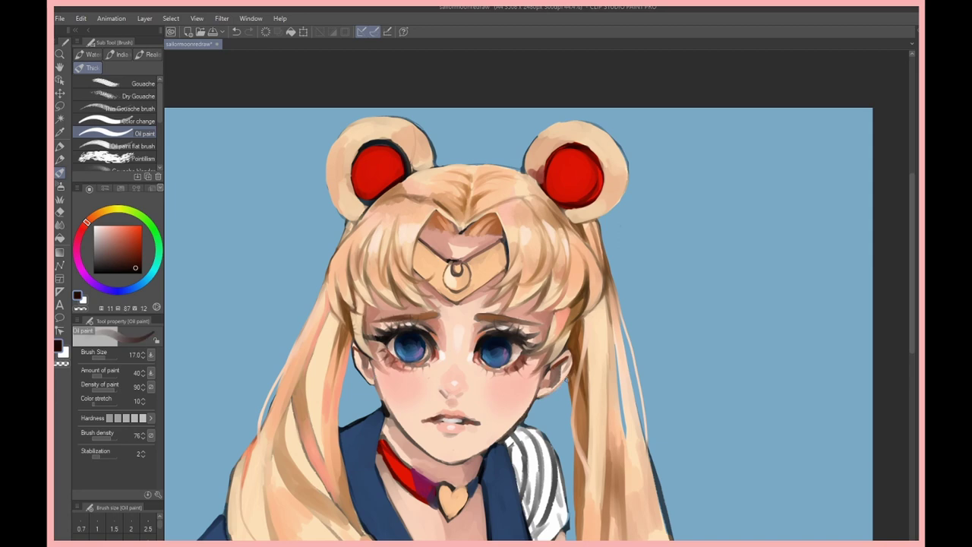
- Paint curved dark brown strand lines spiralling around both hair buns
left_click(539, 144, "alt")
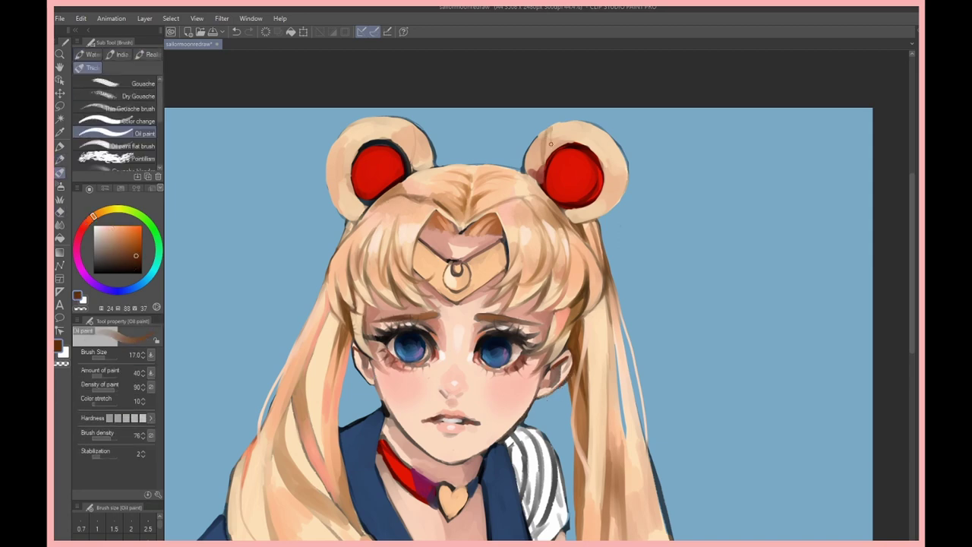
mouse_move(594, 152)
left_mouse_down()
mouse_move(621, 191)
mouse_move(580, 215)
left_mouse_up()
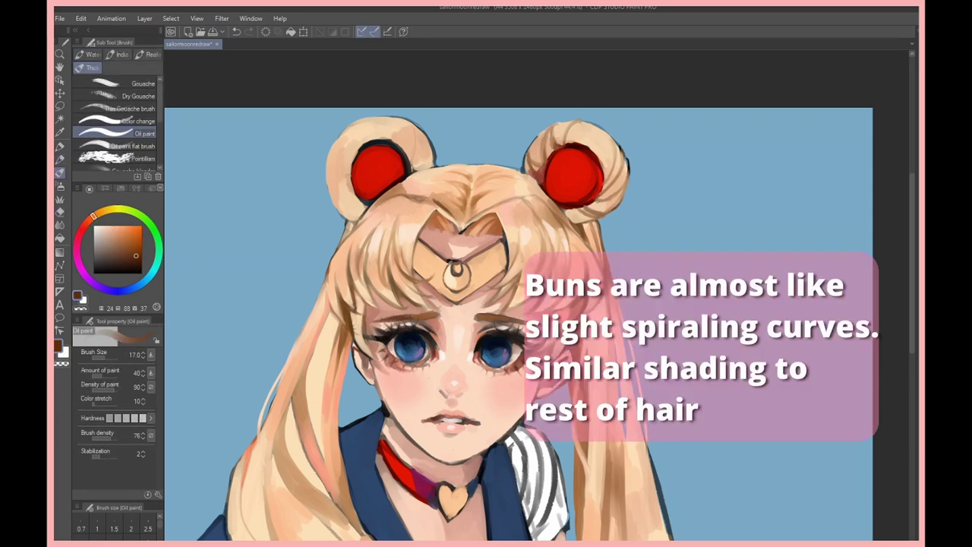
left_click_drag(591, 123, 621, 159)
left_click_drag(579, 211, 565, 226)
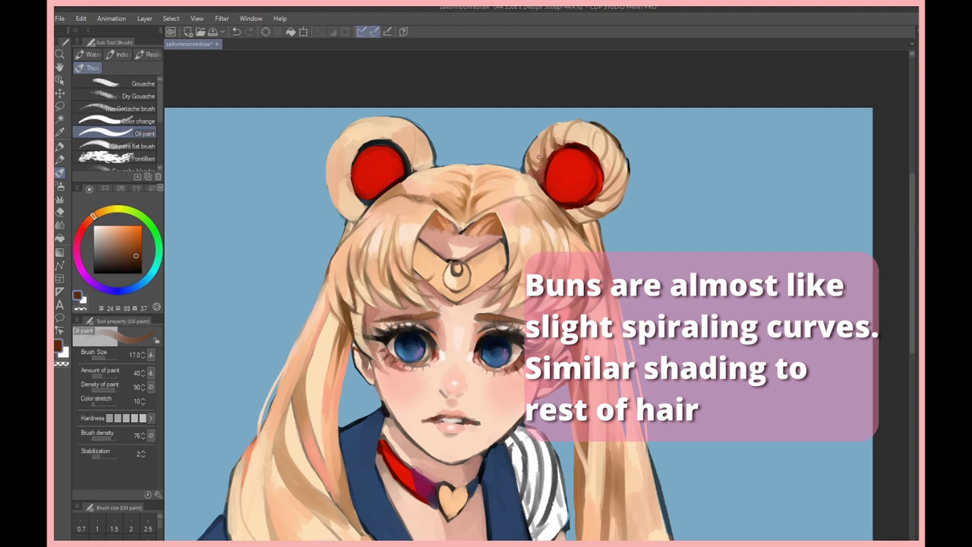
left_click(416, 124, "alt")
mouse_move(417, 120)
left_mouse_down()
mouse_move(410, 169)
mouse_move(436, 172)
mouse_move(359, 136)
mouse_move(336, 170)
mouse_move(366, 223)
mouse_move(346, 157)
mouse_move(389, 132)
left_mouse_up()
- Add orange-peach accents between the strands of both buns
left_click(552, 151, "alt")
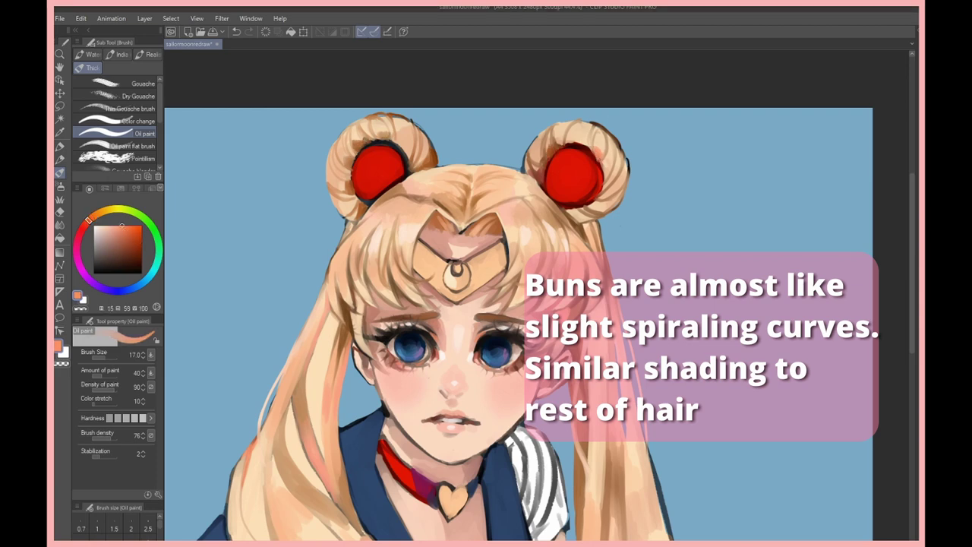
mouse_move(568, 135)
left_mouse_down()
mouse_move(600, 149)
mouse_move(607, 190)
left_mouse_up()
left_click_drag(411, 135, 404, 152)
left_click_drag(541, 149, 542, 164)
left_click_drag(351, 199, 349, 211)
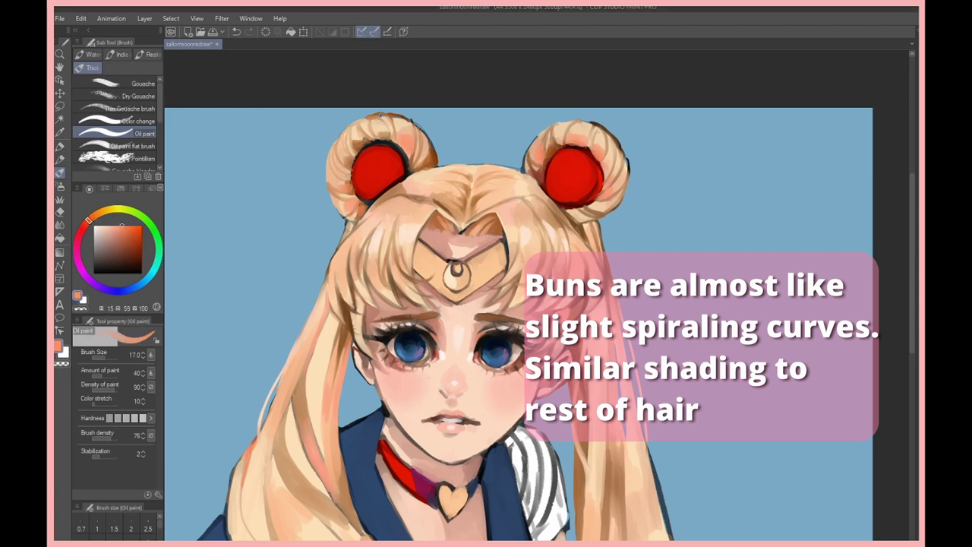
- Touch up the buns and the top of the left pigtail with sampled peach, orange and pale yellow tones
left_click(569, 130, "alt")
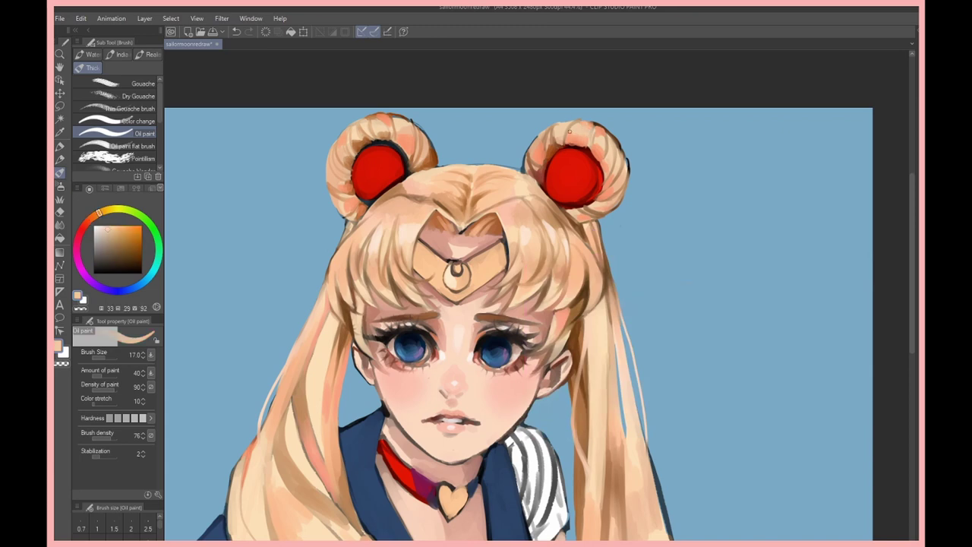
left_click(428, 158, "alt")
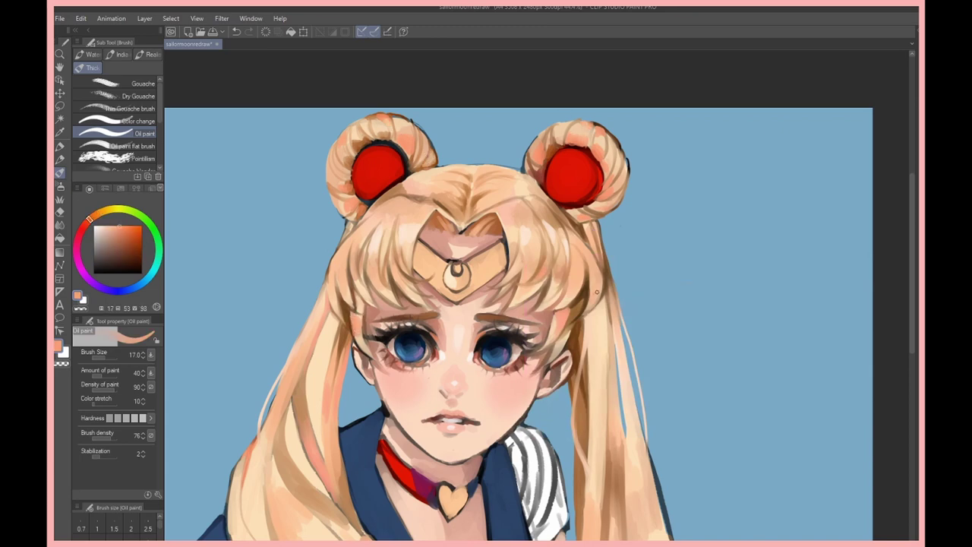
left_click(350, 306, "alt")
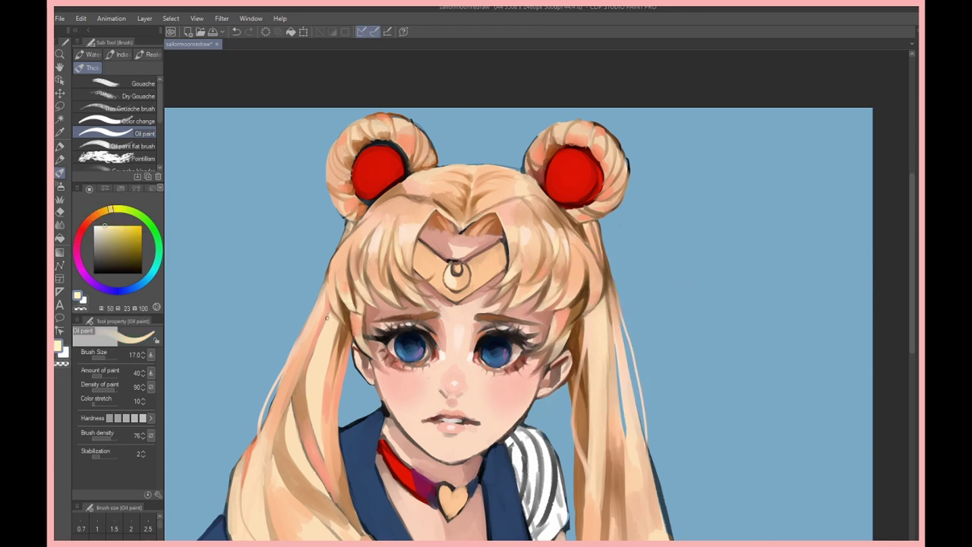
left_click_drag(326, 318, 315, 359)
scroll(618, 115, "down", 2)
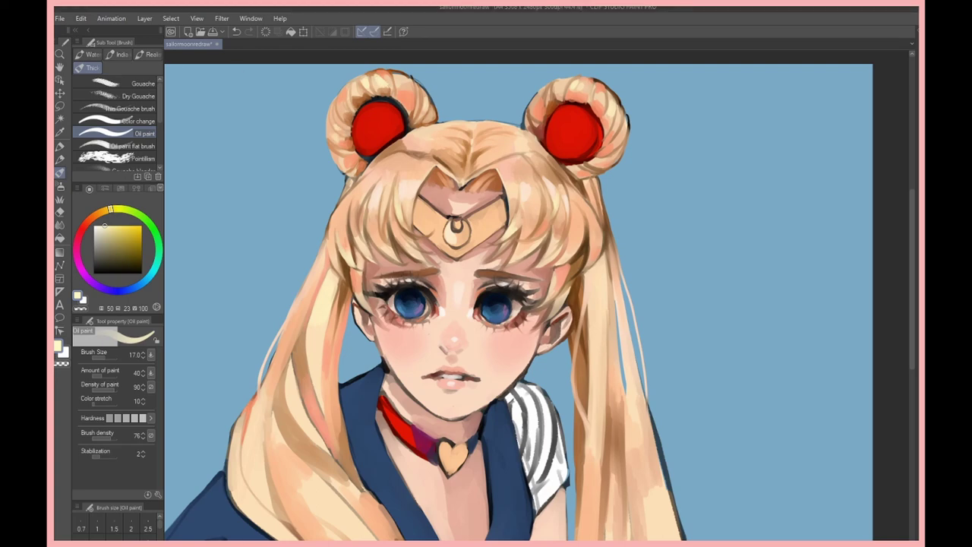
- Paint thin white rims around the round red jewels on both buns
left_click(335, 139, "alt")
key("j")
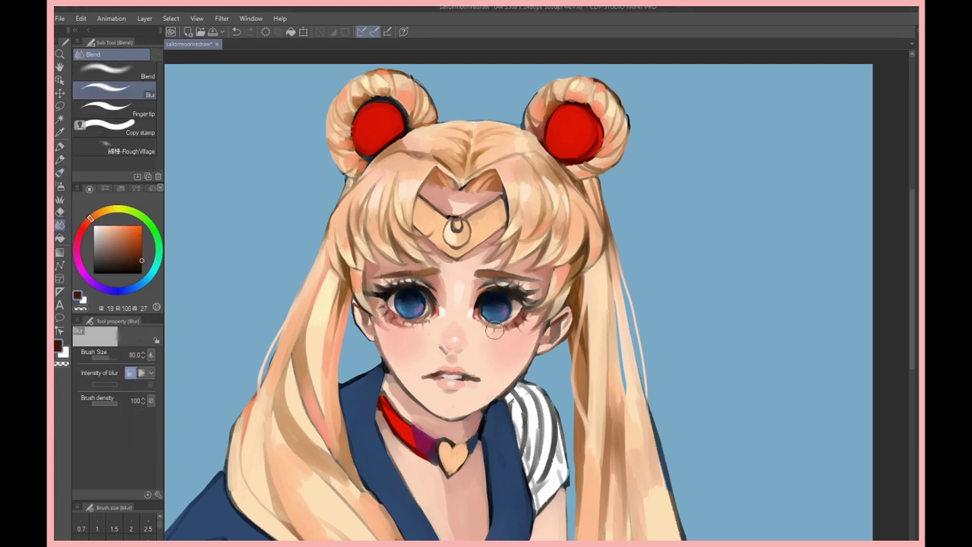
key("b")
key("x")
mouse_move(593, 152)
left_mouse_down()
mouse_move(600, 113)
mouse_move(562, 106)
mouse_move(581, 158)
left_mouse_up()
mouse_move(368, 159)
left_mouse_down()
mouse_move(354, 129)
mouse_move(406, 114)
left_mouse_up()
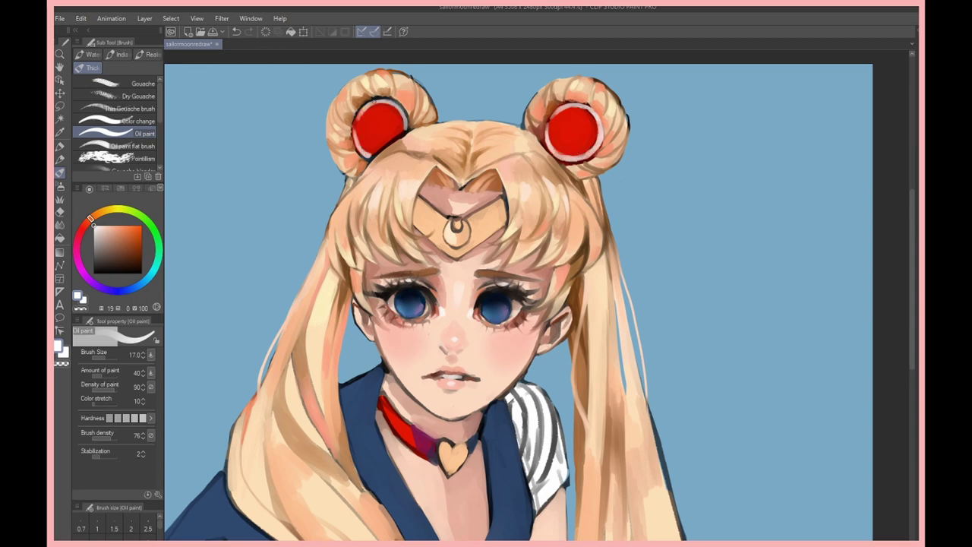
- Shade the lower part of both red bun jewels with crimson and dark maroon
left_click(360, 130, "alt")
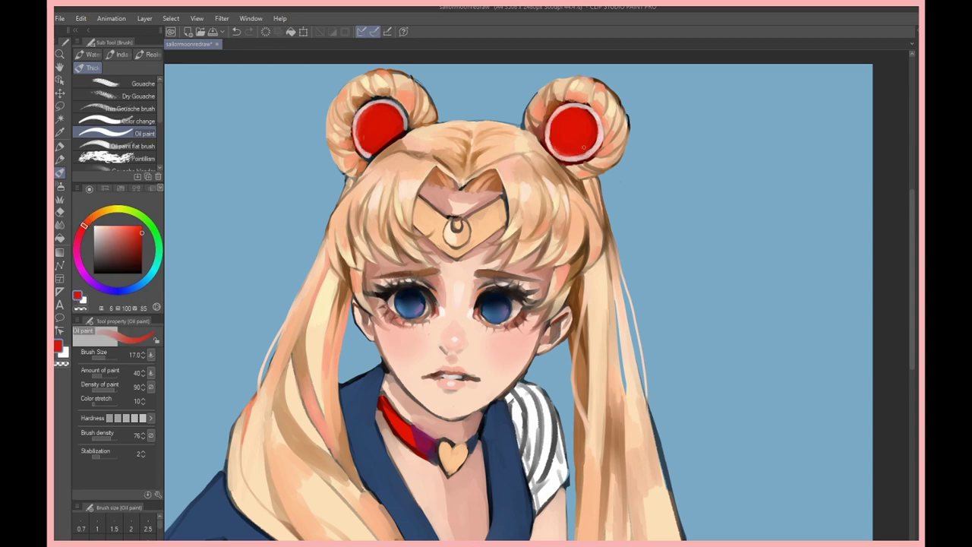
mouse_move(558, 146)
left_mouse_down()
mouse_move(589, 131)
mouse_move(577, 133)
left_mouse_up()
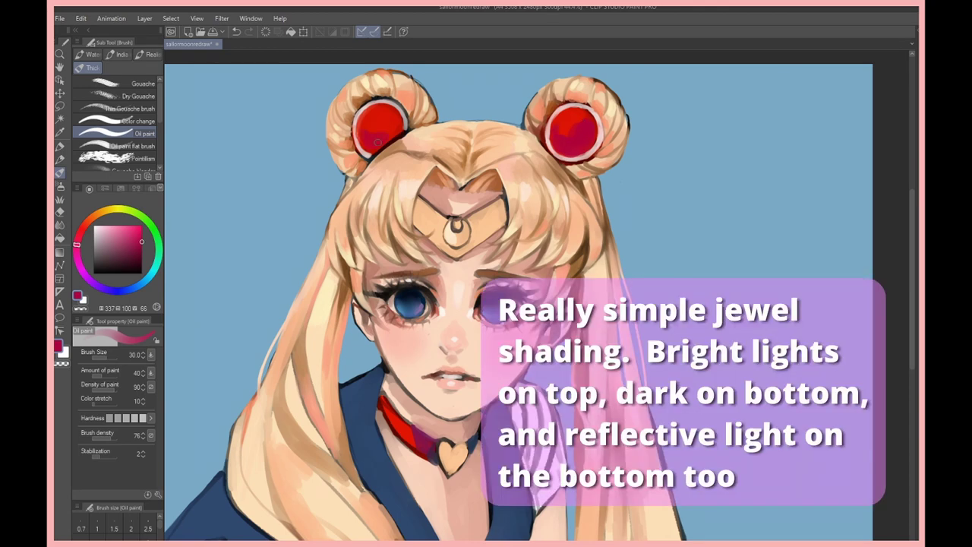
mouse_move(391, 118)
left_mouse_down()
mouse_move(358, 144)
mouse_move(374, 144)
left_mouse_up()
left_click_drag(562, 154, 585, 147)
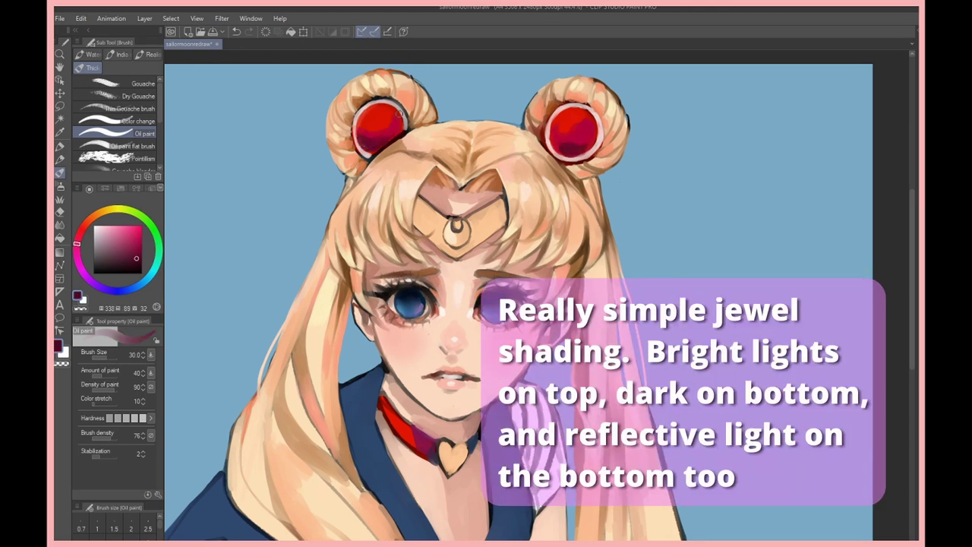
- Add pale pink highlights at the upper left of both bun jewels and lavender-blue reflected light along their lower edges
left_click_drag(364, 126, 372, 111)
left_click_drag(558, 129, 569, 114)
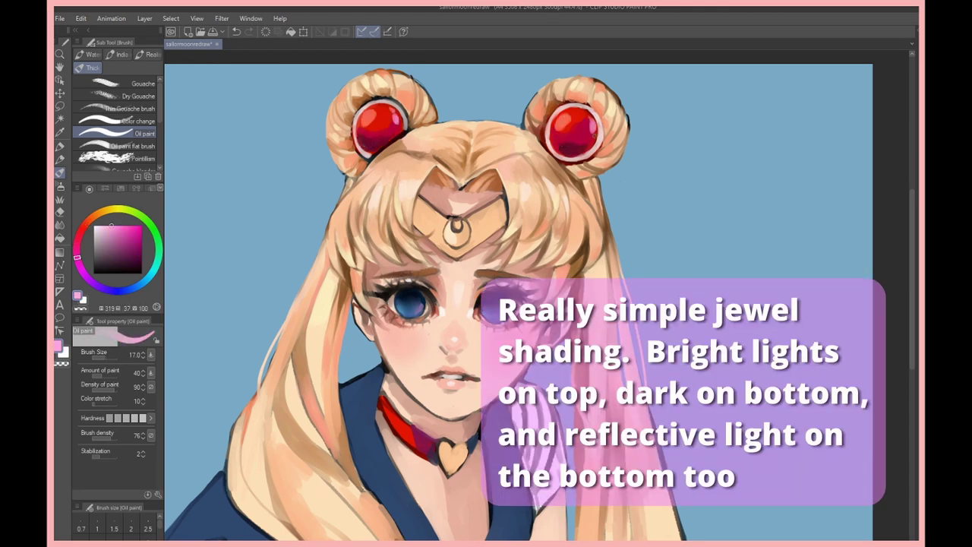
left_click_drag(364, 151, 384, 149)
left_click_drag(555, 149, 576, 151)
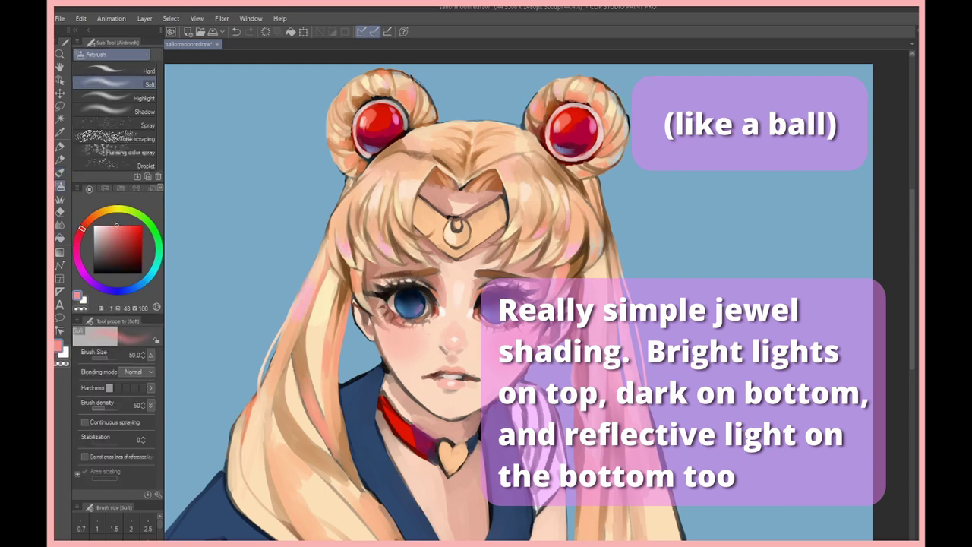
- Shade the tiara in warm browns and carve out its crescent moon by darkening the surrounding area
left_click_drag(503, 201, 493, 230)
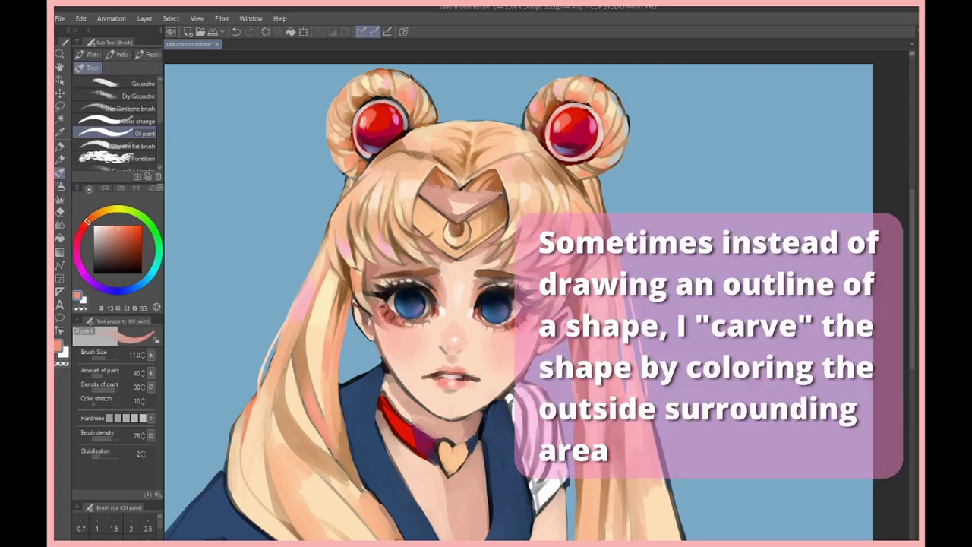
mouse_move(426, 199)
left_mouse_down()
mouse_move(422, 226)
mouse_move(454, 257)
mouse_move(474, 254)
mouse_move(442, 218)
mouse_move(497, 237)
left_mouse_up()
left_click(460, 229, "alt")
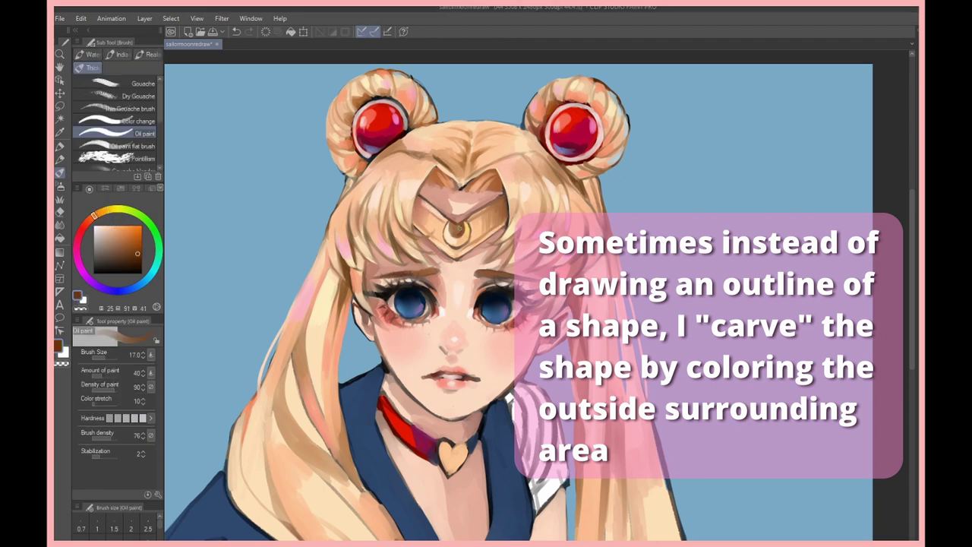
- Brighten both irises with sky blue and touch up the face and eyes with light skin and pale blue tones
left_click(497, 310, "alt")
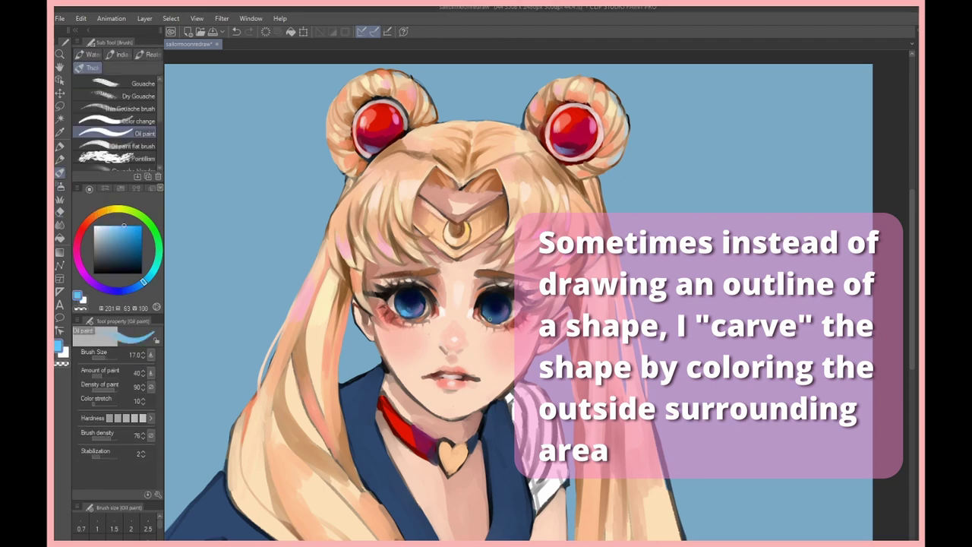
left_click(406, 312, "alt")
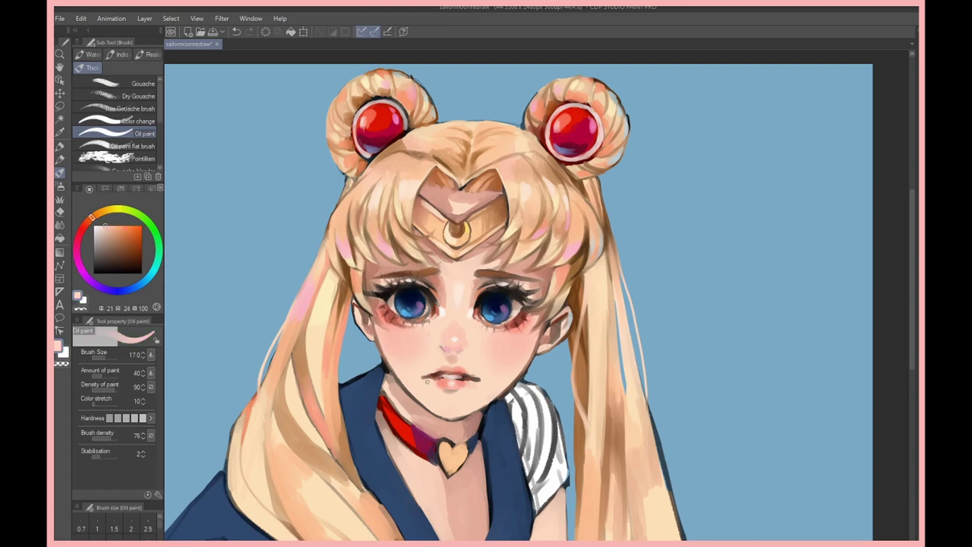
left_click(370, 298, "alt")
left_click(398, 306, "alt")
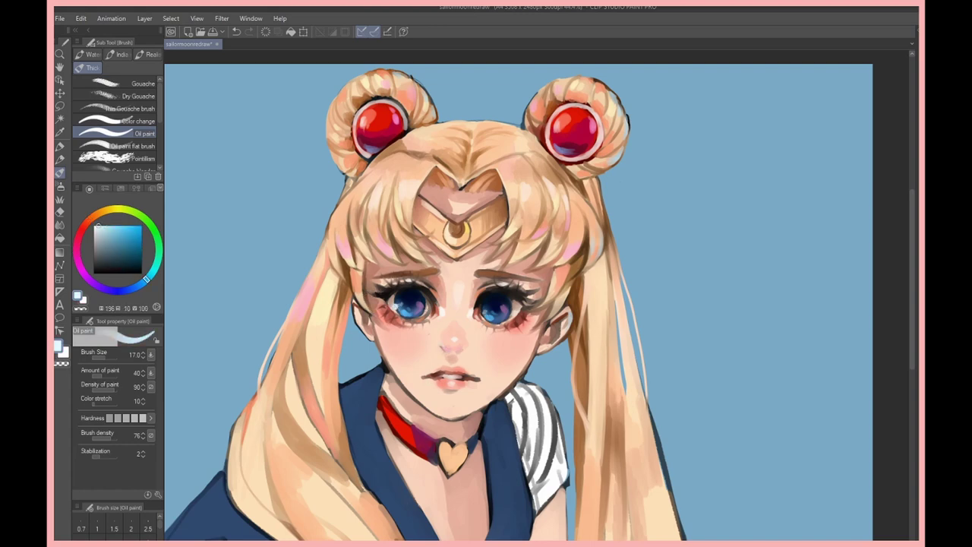
- Paint dark navy shadows along both sides of the sailor collar
mouse_move(474, 338)
left_mouse_down()
mouse_move(511, 257)
mouse_move(502, 224)
left_mouse_up()
left_click(532, 357, "alt")
left_click_drag(395, 258, 403, 303)
left_click_drag(395, 357, 456, 437)
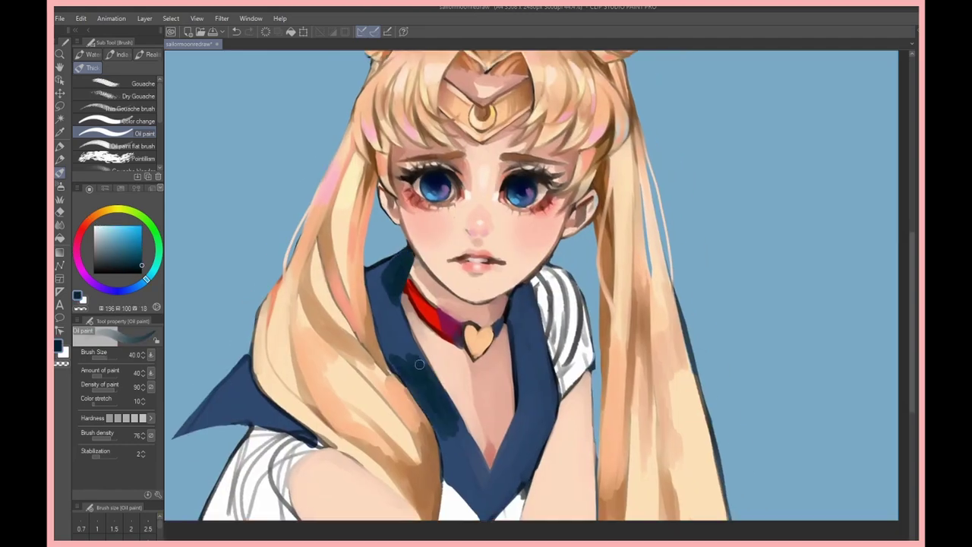
left_click_drag(494, 380, 549, 409)
- Paint lighter blue highlights on the collar's shoulder flap and the lit part of its right side
left_click(543, 365, "alt")
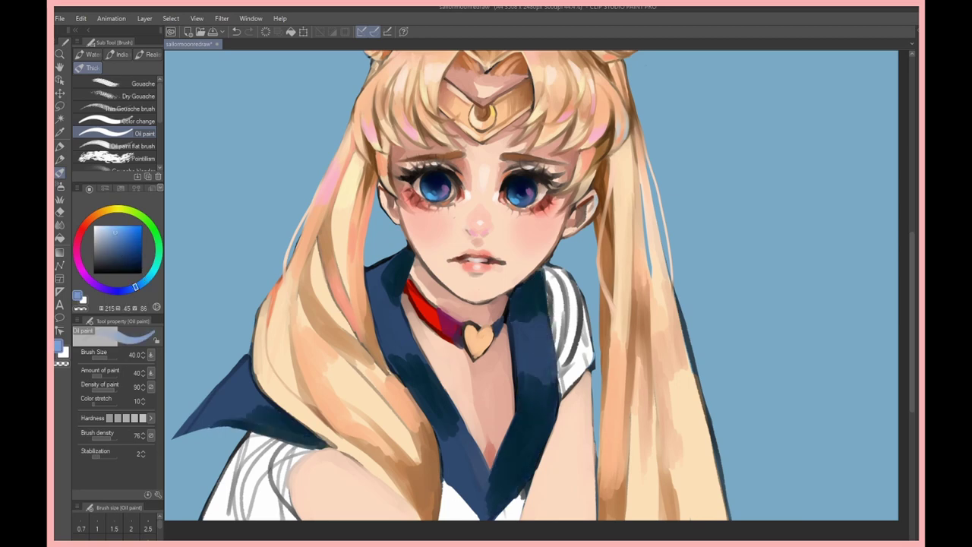
key("e")
key("b")
mouse_move(182, 429)
left_mouse_down()
mouse_move(228, 395)
mouse_move(524, 365)
left_mouse_up()
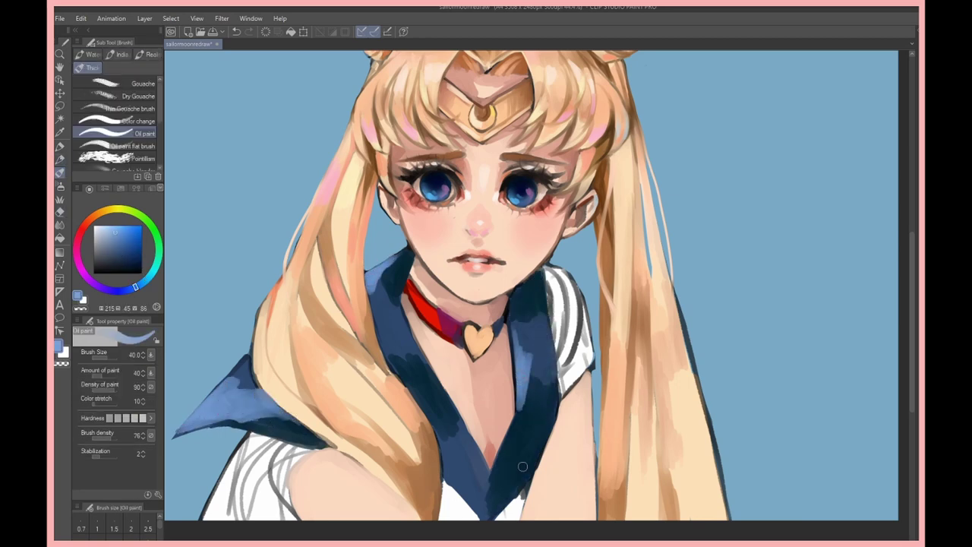
- Shade the choker with a smaller brush, shifting from red through purple to blue-grey beside the heart pendant
left_click(405, 331, "alt")
key("bracketleft")
key("bracketleft")
key("bracketleft")
mouse_move(433, 326)
left_mouse_down()
mouse_move(441, 355)
mouse_move(490, 380)
mouse_move(479, 438)
mouse_move(484, 356)
left_mouse_up()
- Paint the heart pendant as smooth metal with straight bands of brown and pale gold
left_click(462, 357, "alt")
key("bracketleft")
key("bracketleft")
key("bracketleft")
key("bracketleft")
left_click(480, 371, "alt")
left_click(486, 363, "alt")
left_click(503, 349, "alt")
- Shade the skin of both arms with dusty pink using a brush size of 50
key("bracketright")
key("bracketright")
key("bracketright")
key("bracketright")
left_click(455, 425, "alt")
mouse_move(578, 422)
left_mouse_down()
mouse_move(551, 456)
mouse_move(543, 520)
left_mouse_up()
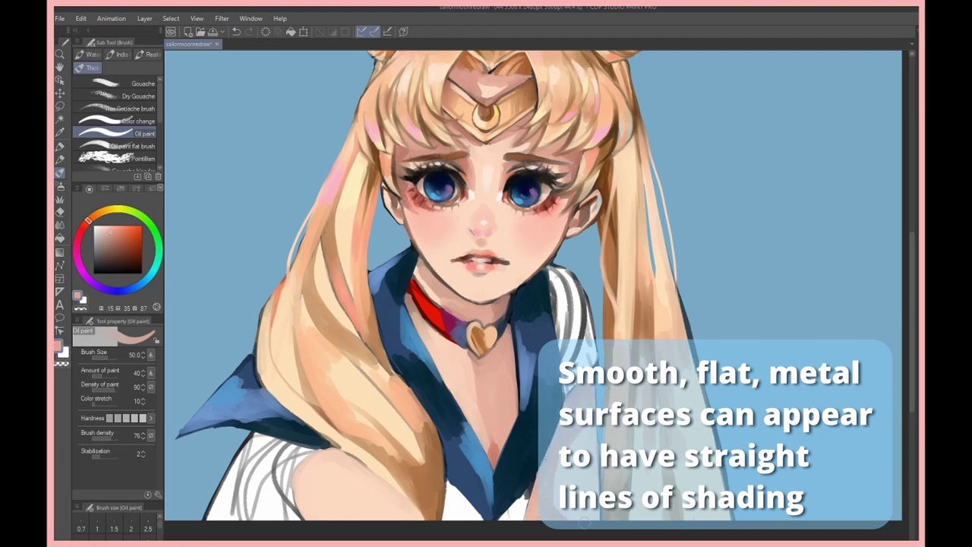
left_click_drag(304, 456, 409, 521)
left_click(309, 461, "alt")
- Paint greyish lavender shadows on the shirt front and cover the sleeves' sketch lines with off-white cloth tones
mouse_move(502, 524)
left_mouse_down()
mouse_move(541, 463)
mouse_move(546, 505)
left_mouse_up()
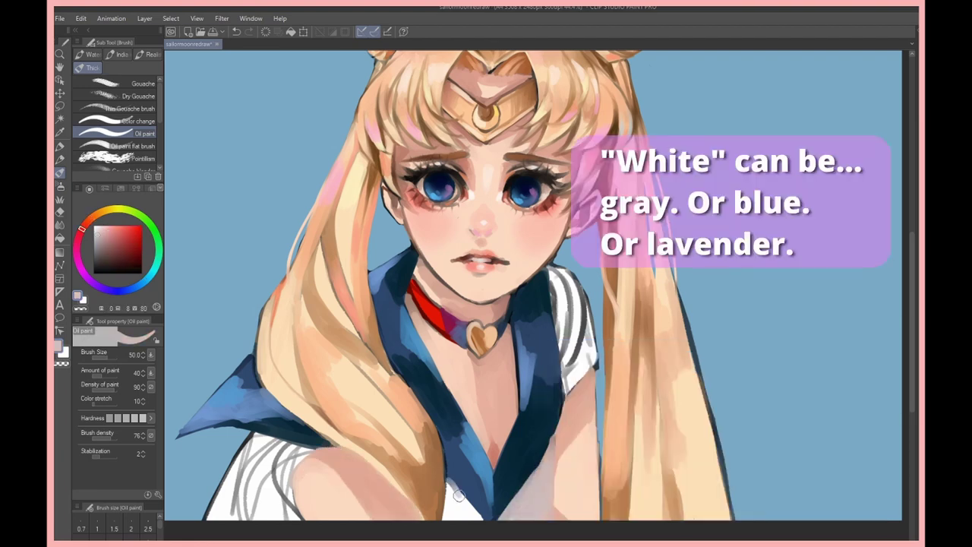
left_click_drag(456, 486, 475, 520)
mouse_move(581, 331)
left_mouse_down()
mouse_move(576, 376)
mouse_move(564, 283)
mouse_move(584, 365)
left_mouse_up()
key("x")
mouse_move(243, 444)
left_mouse_down()
mouse_move(258, 516)
mouse_move(295, 460)
mouse_move(300, 517)
left_mouse_up()
key("bracketleft")
key("bracketleft")
left_click_drag(277, 437, 288, 517)
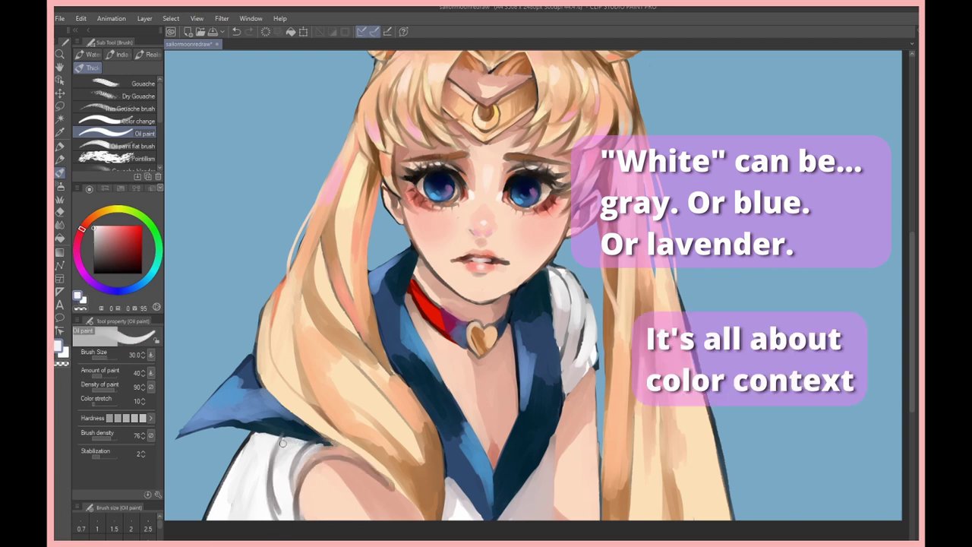
- Clean up the left sleeve and arm and paint brown and cream strands in the lower ends of the pigtails
left_click_drag(300, 456, 433, 486)
left_click(357, 463, "alt")
left_click_drag(410, 456, 380, 520)
left_click_drag(395, 486, 380, 451)
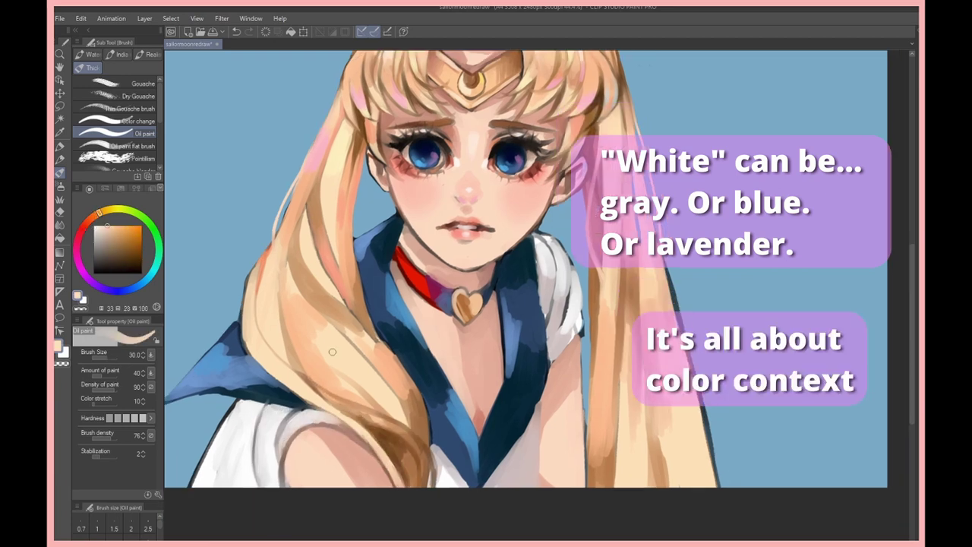
left_click_drag(372, 387, 424, 485)
left_click_drag(612, 456, 604, 349)
mouse_move(653, 486)
left_mouse_down()
mouse_move(652, 411)
mouse_move(645, 480)
left_mouse_up()
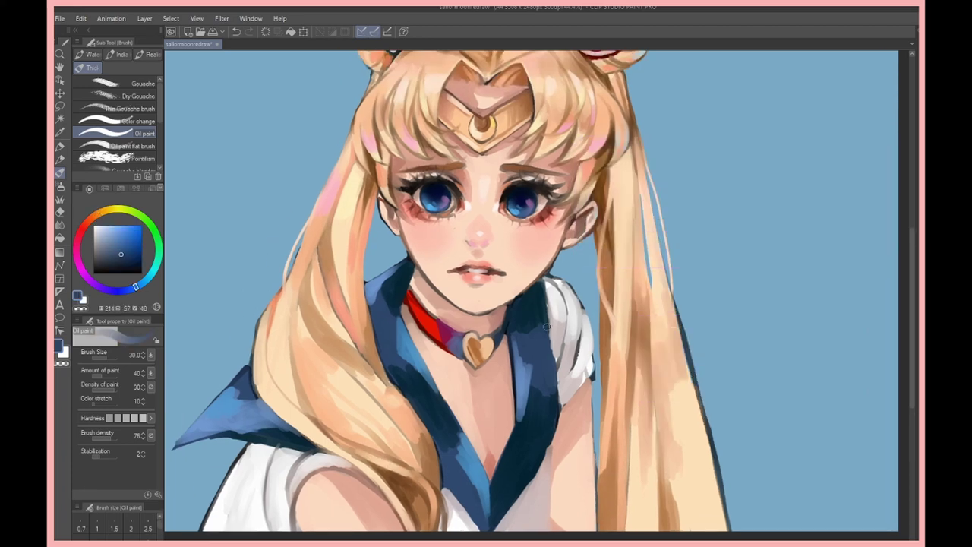
- Paint the first pale blue stripes following the edges of the sailor collar and its shoulder flap
left_click_drag(198, 429, 304, 439)
mouse_move(539, 285)
left_mouse_down()
mouse_move(544, 407)
mouse_move(498, 524)
left_mouse_up()
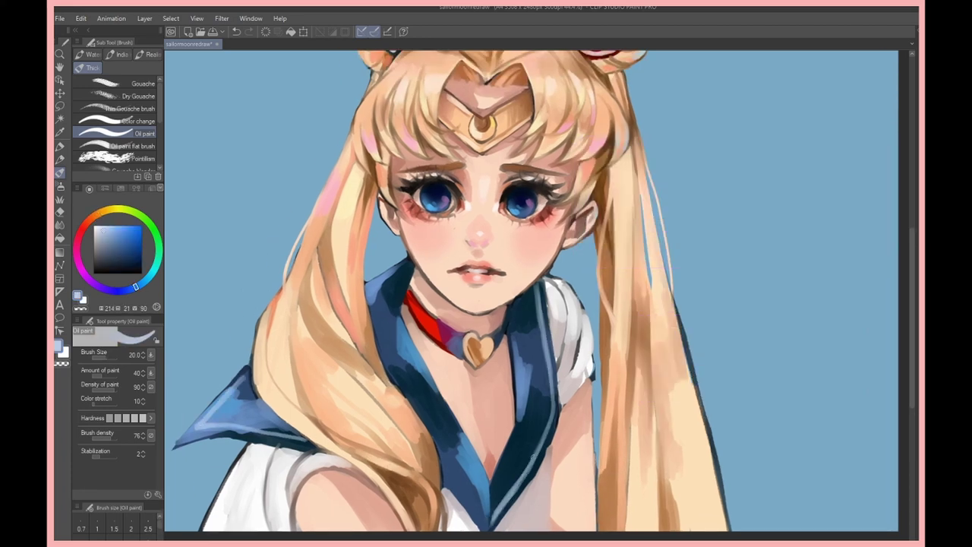
left_click_drag(551, 416, 516, 490)
left_click_drag(475, 472, 447, 508)
left_click_drag(536, 434, 494, 505)
left_click_drag(547, 372, 524, 459)
- Add a second parallel stripe along the collar and flap, lighter in lit areas and grey-blue in the shadows
left_click_drag(524, 292, 554, 441)
mouse_move(249, 384)
left_mouse_down()
mouse_move(251, 420)
mouse_move(293, 427)
left_mouse_up()
left_click_drag(486, 448, 436, 518)
left_click_drag(486, 486, 477, 524)
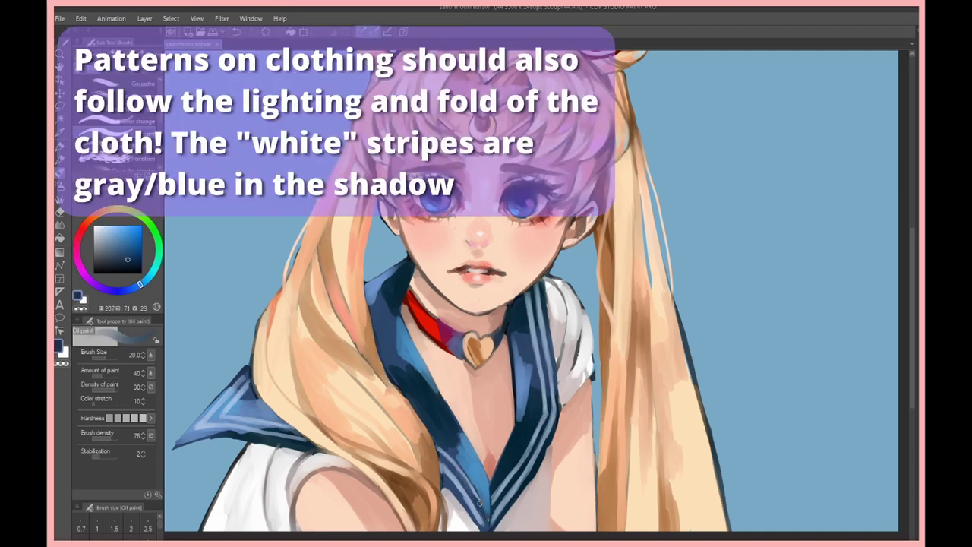
left_click_drag(222, 400, 196, 428)
left_click_drag(501, 474, 509, 474)
left_click_drag(243, 393, 226, 416)
- Trim the outer edge of the left sleeve and refine the shadow folds on both sleeves
mouse_move(210, 422)
left_mouse_down()
mouse_move(247, 423)
mouse_move(217, 486)
left_mouse_up()
left_click_drag(243, 444, 251, 520)
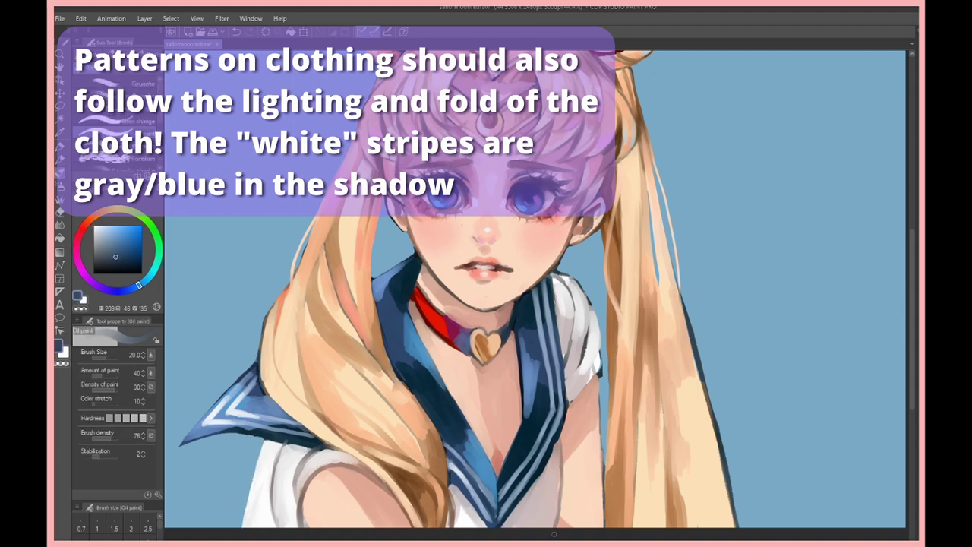
mouse_move(589, 308)
left_mouse_down()
mouse_move(589, 378)
mouse_move(574, 338)
left_mouse_up()
left_click_drag(307, 454, 311, 477)
left_click_drag(278, 446, 287, 474)
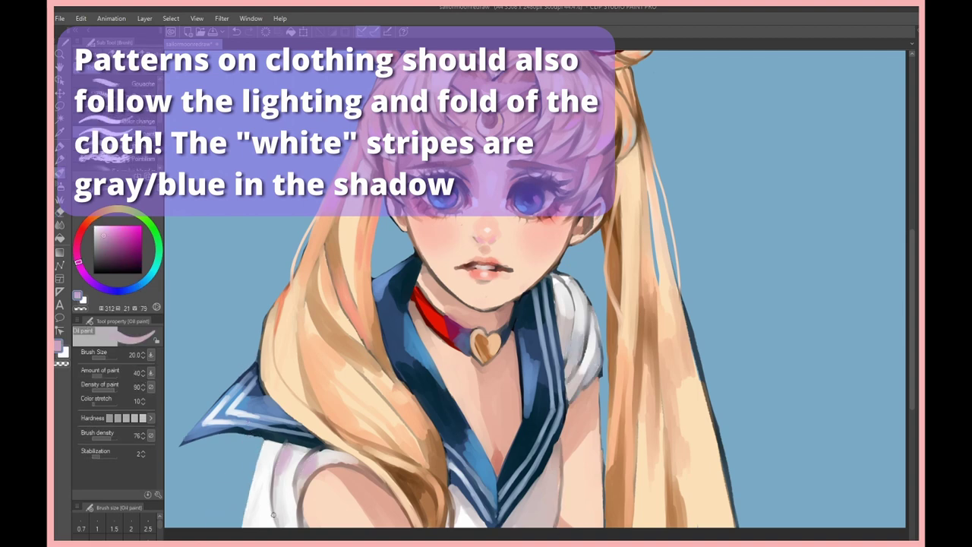
- Add lavender fold shadows to the sleeves and touch up the edges of both arms
left_click_drag(585, 334, 570, 380)
left_click_drag(308, 471, 334, 497)
left_click_drag(592, 418, 597, 525)
- Rim the heart pendant in white and block in a flat red bow below the collar's point
key("p")
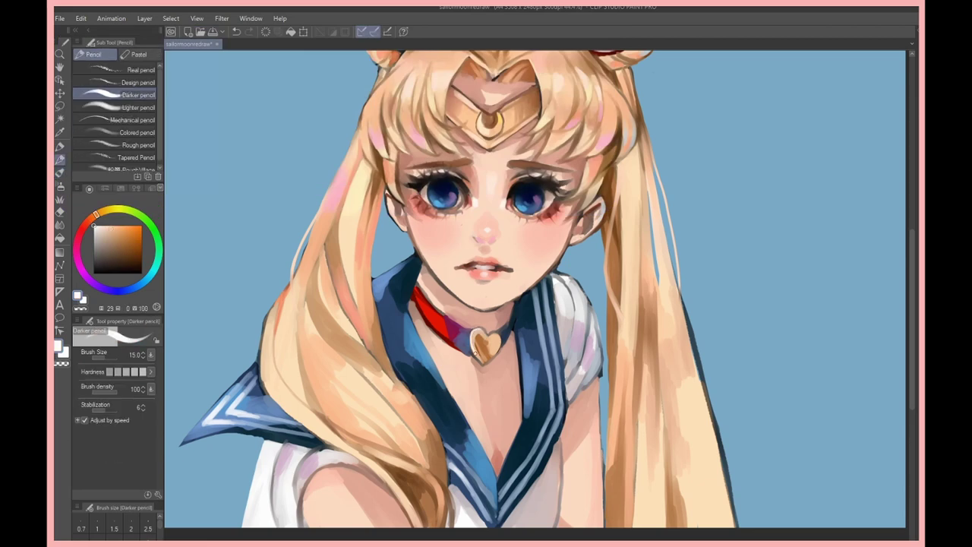
key("b")
left_click_drag(448, 479, 532, 517)
left_click_drag(570, 455, 573, 524)
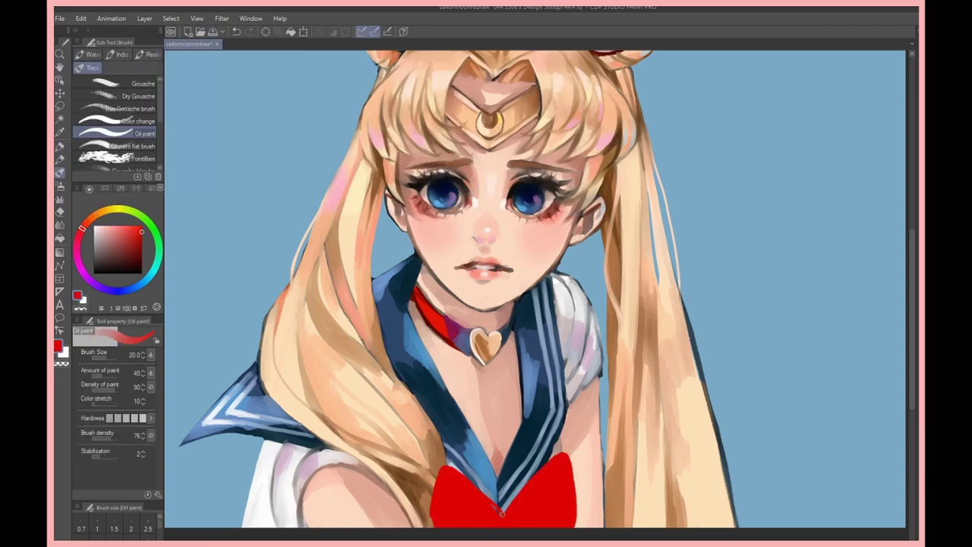
left_click_drag(509, 493, 562, 444)
- Shade the bow's folds with dark maroon and place a flat peach round brooch at its centre
left_click(441, 493, "alt")
left_click_drag(531, 494, 554, 524)
mouse_move(478, 512)
left_mouse_down()
mouse_move(524, 524)
mouse_move(486, 528)
left_mouse_up()
left_click(486, 456, "alt")
left_click(532, 486, "alt")
left_click_drag(528, 500, 550, 517)
left_click_drag(449, 467, 490, 528)
left_click_drag(464, 493, 492, 525)
mouse_move(523, 519)
left_mouse_down()
mouse_move(541, 527)
mouse_move(555, 503)
left_mouse_up()
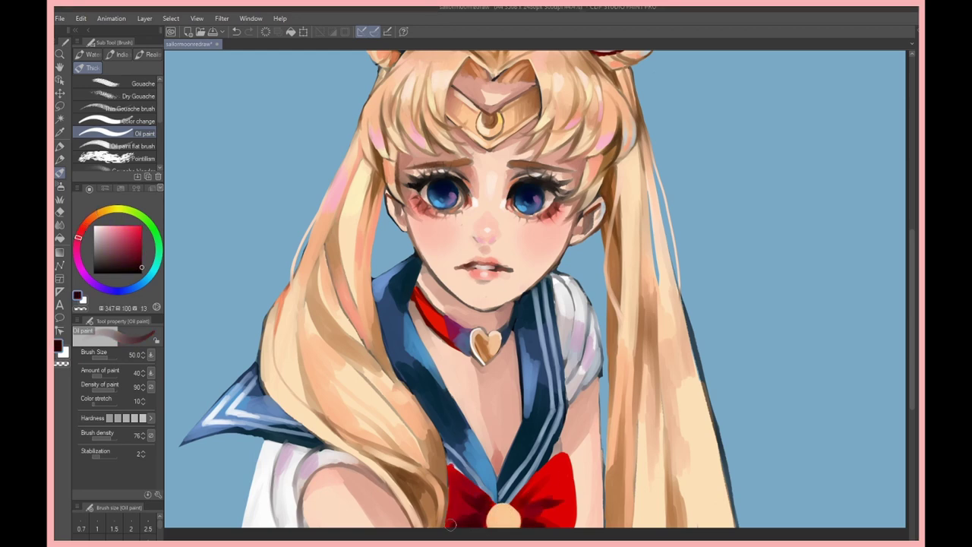
- Detail the brooch with orange-gold shading and a pink centre gem, and warm the heart pendant with amber
key("e")
key("b")
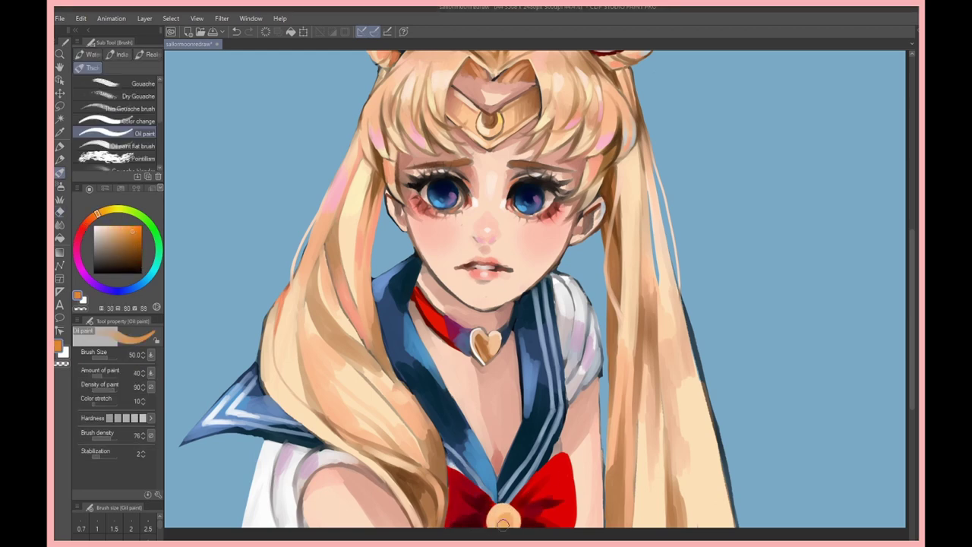
mouse_move(494, 508)
left_mouse_down()
mouse_move(519, 528)
mouse_move(507, 521)
left_mouse_up()
left_click(486, 346, "alt")
left_click(486, 347, "alt")
left_click(410, 228, "alt")
- Paint coral-red highlights on the bow's right loop and erase the outer edge of the right pigtail to slim it
left_click_drag(538, 477, 562, 454)
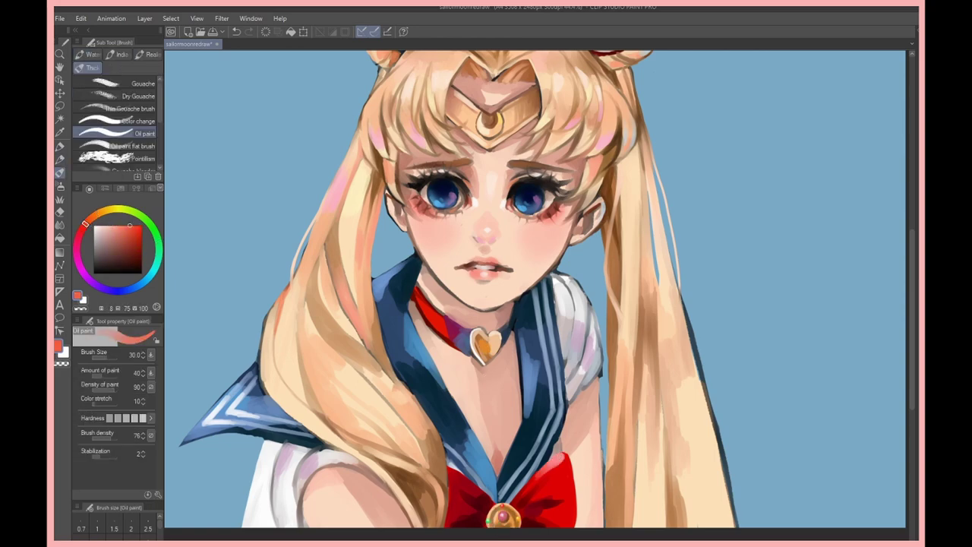
left_click_drag(553, 495, 572, 460)
key("e")
left_click_drag(722, 355, 718, 528)
- Paint thin, loose strands of hair in peach and cream tones along the edges and lower ends of both pigtails
scroll(532, 304, "up", 2)
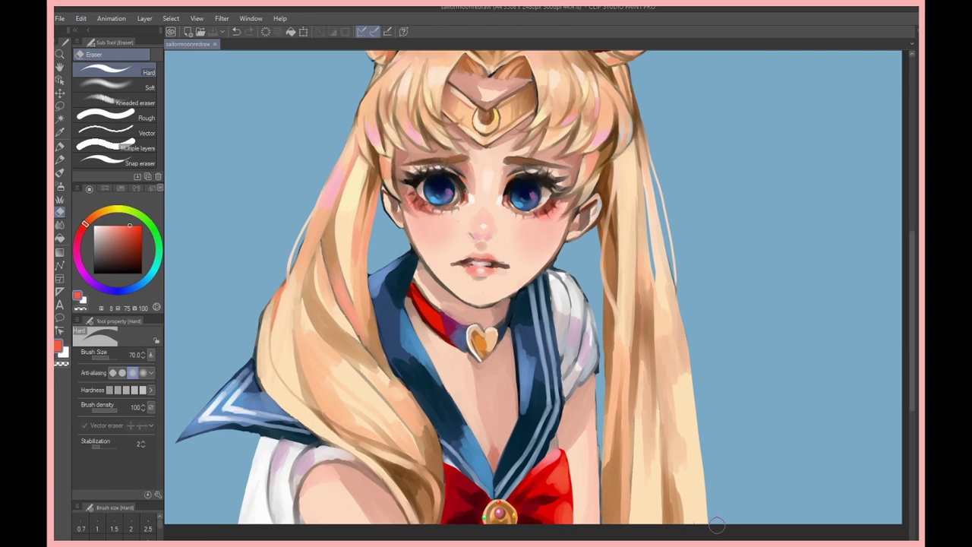
key("b")
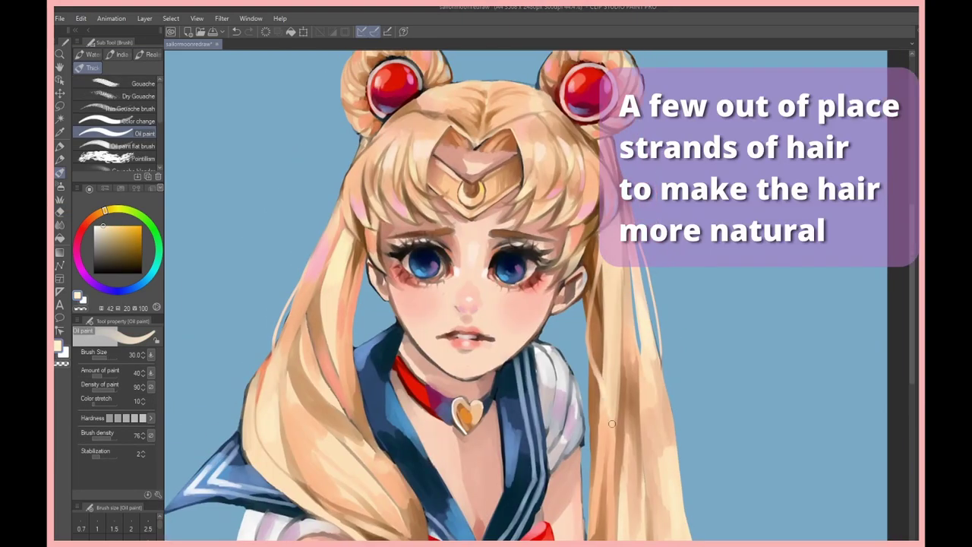
key("p")
left_click_drag(373, 363, 349, 453)
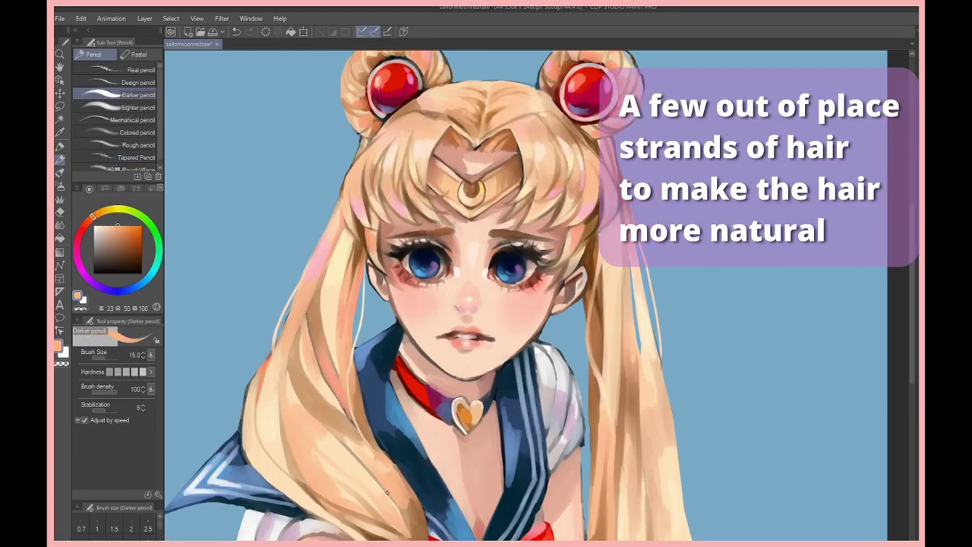
left_click_drag(342, 248, 319, 392)
left_click_drag(362, 357, 328, 439)
key("b")
left_click_drag(363, 267, 354, 360)
scroll(352, 396, "down", 2)
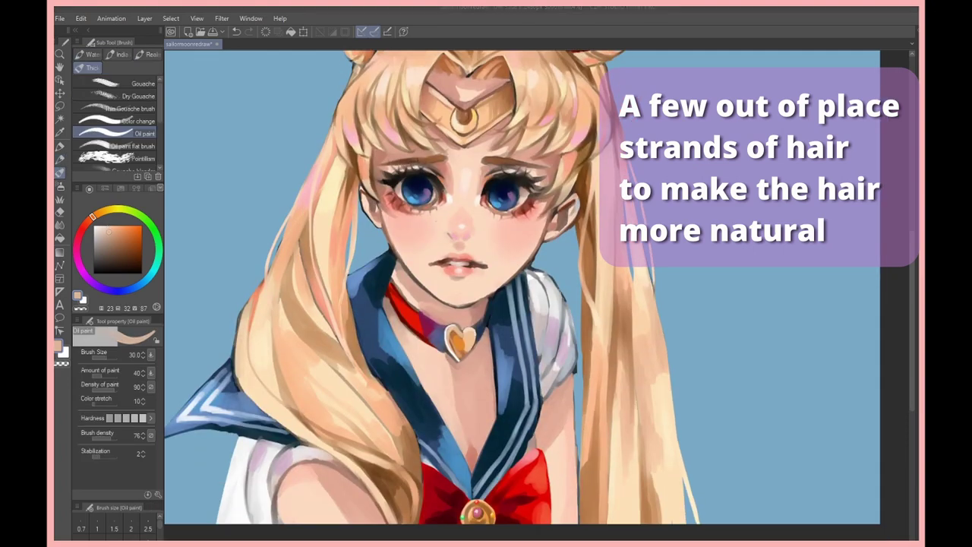
- Paint small white dangling earrings with crescent moon drops on both ears, using the Oil paint brush at size 17
left_click(250, 331, "alt")
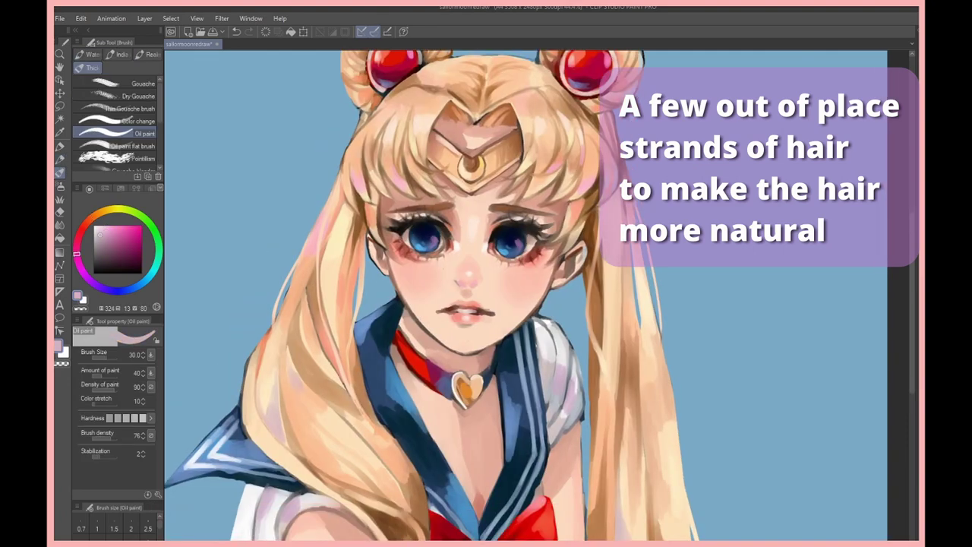
left_click(555, 285)
left_click(554, 299)
left_click(387, 275)
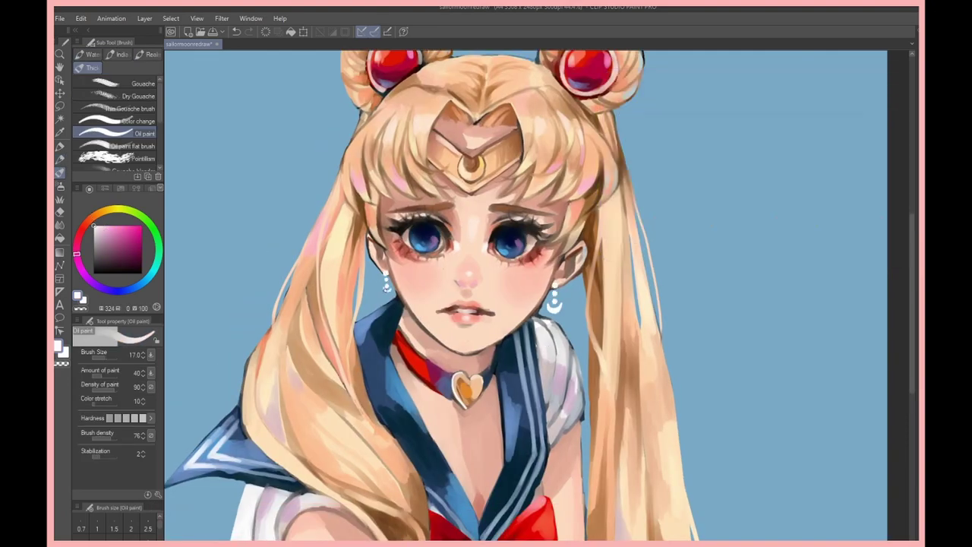
left_click(388, 291)
scroll(539, 295, "up", 1)
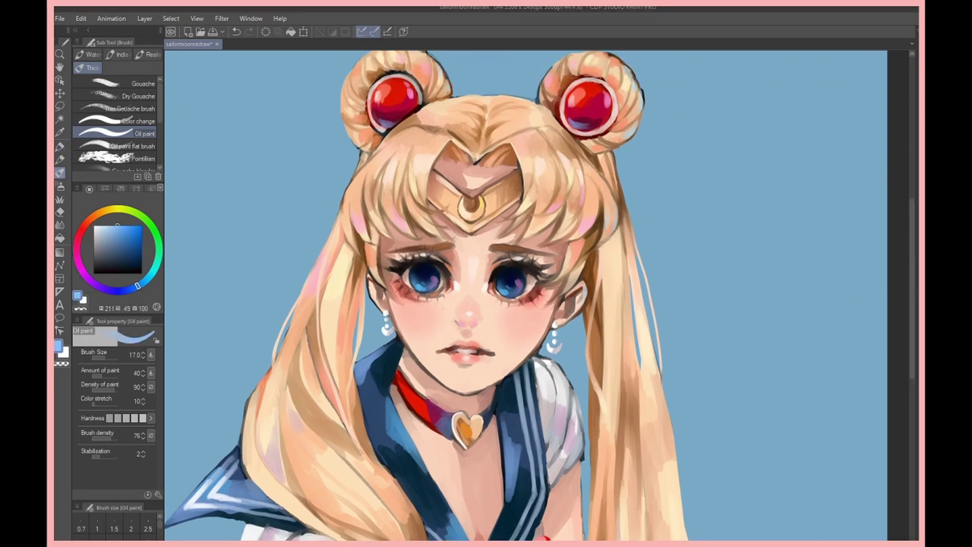
- Refine both eyes with brighter blue and purple iris accents, small white highlights, and pale lashes, blending the details
left_click(500, 284)
left_click(427, 281, "alt")
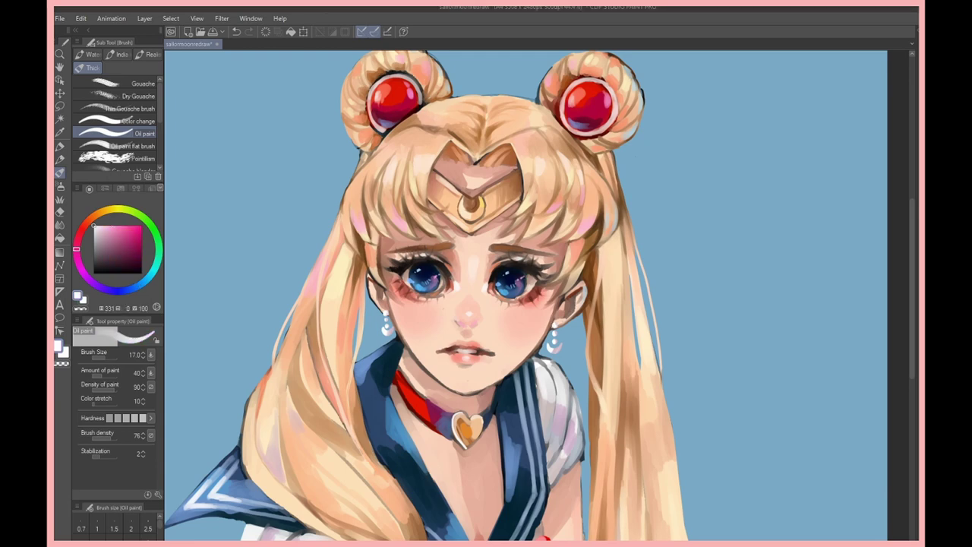
left_click(416, 278, "alt")
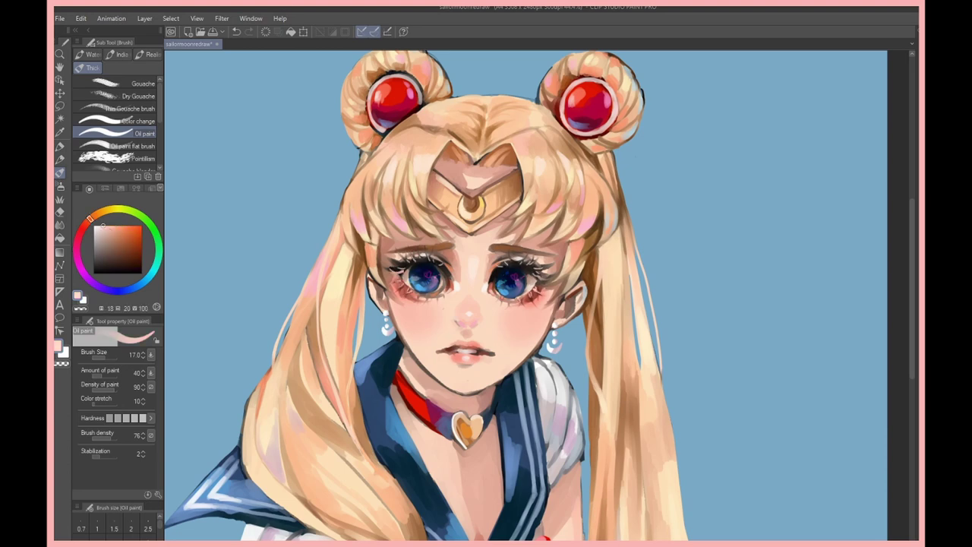
key("j")
key("b")
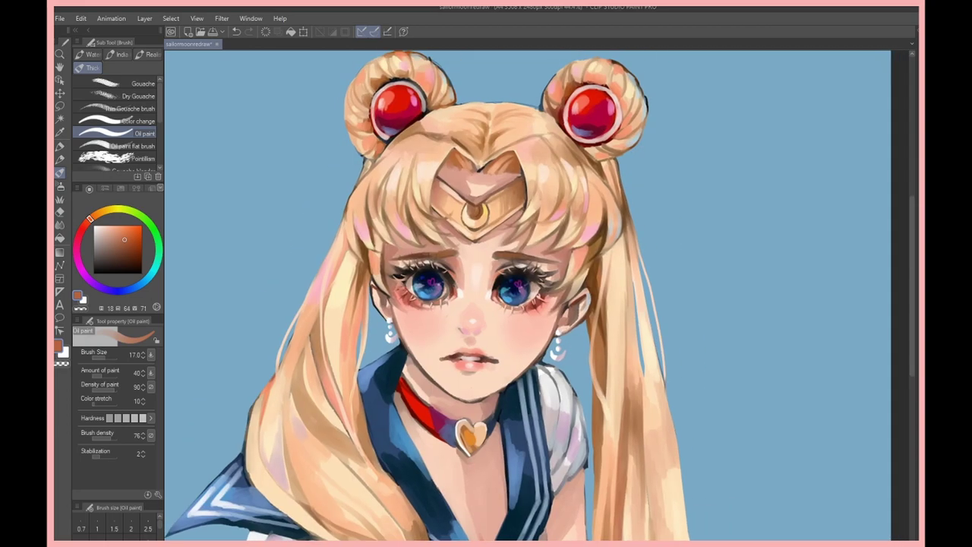
- Tint the portrait with a purple pin light layer, then blend and erase parts so the warmer highlights come through
key("j")
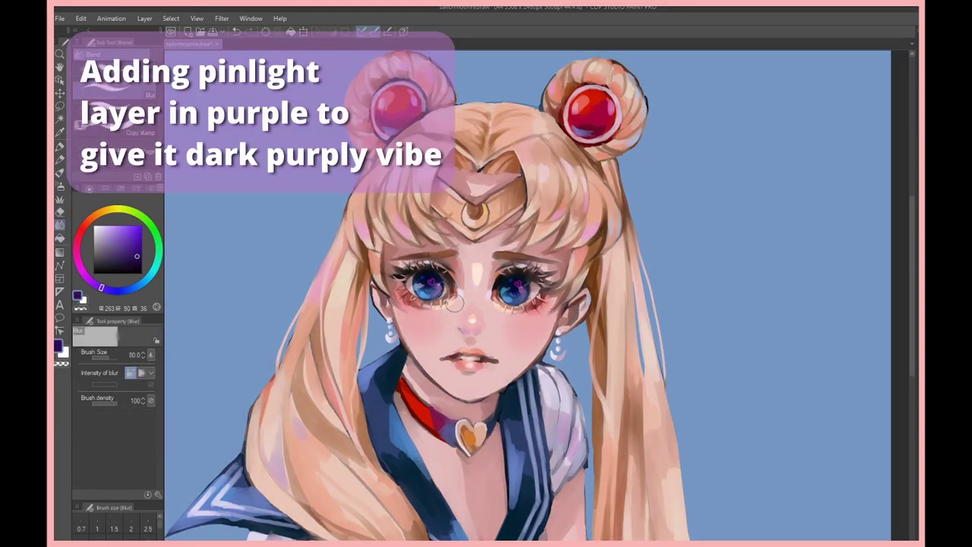
key("e")
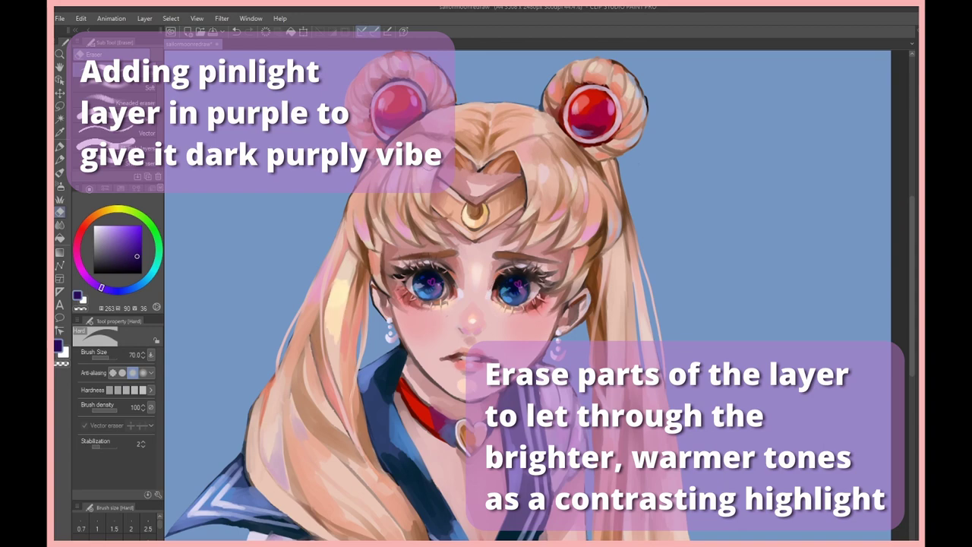
key("j")
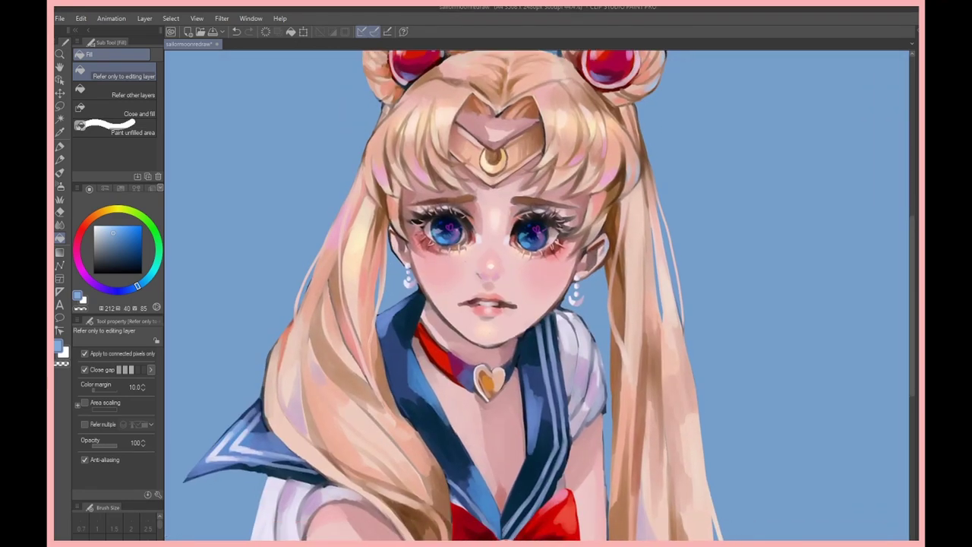
- Draw thin dark crossing perspective lines over a blue gradient background, clean them up with the Hard eraser, and save the file
key("b")
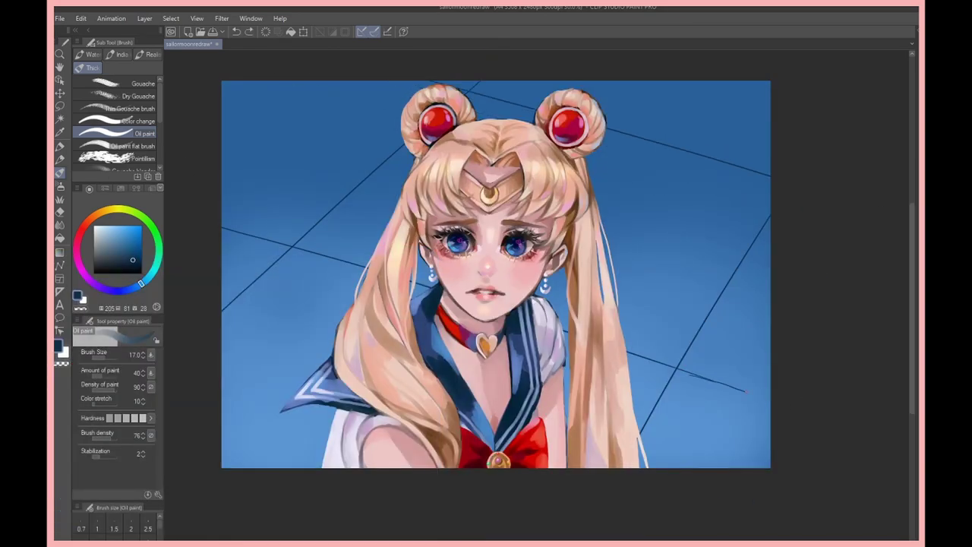
key("e")
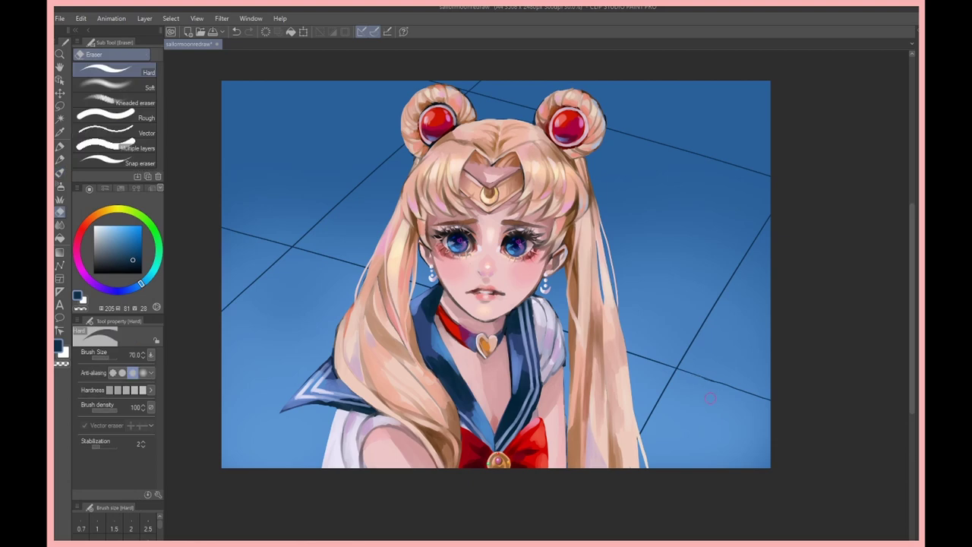
key("ctrl+s")
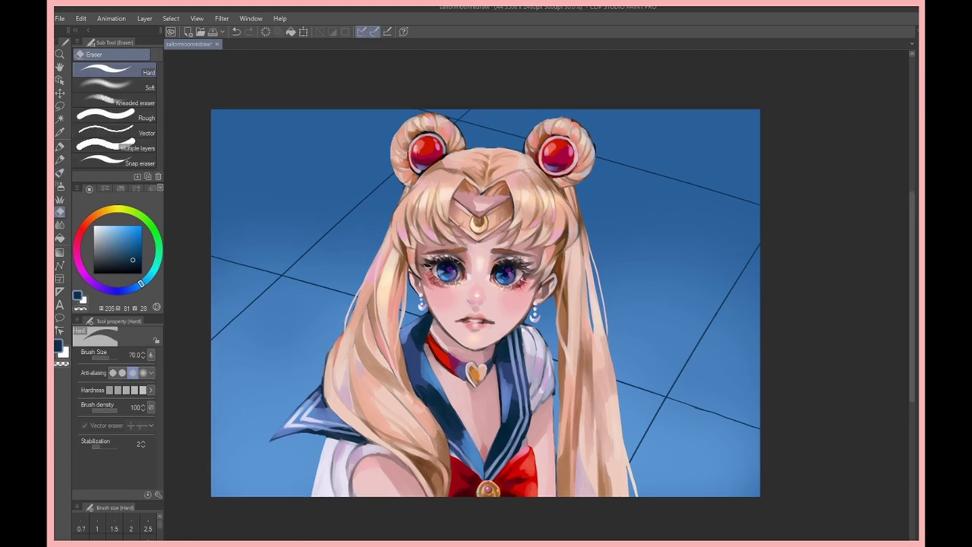
- Recolour the background lines pink and shift the blue gradient to a retro purple with a pin light layer
key("p")
key("k")
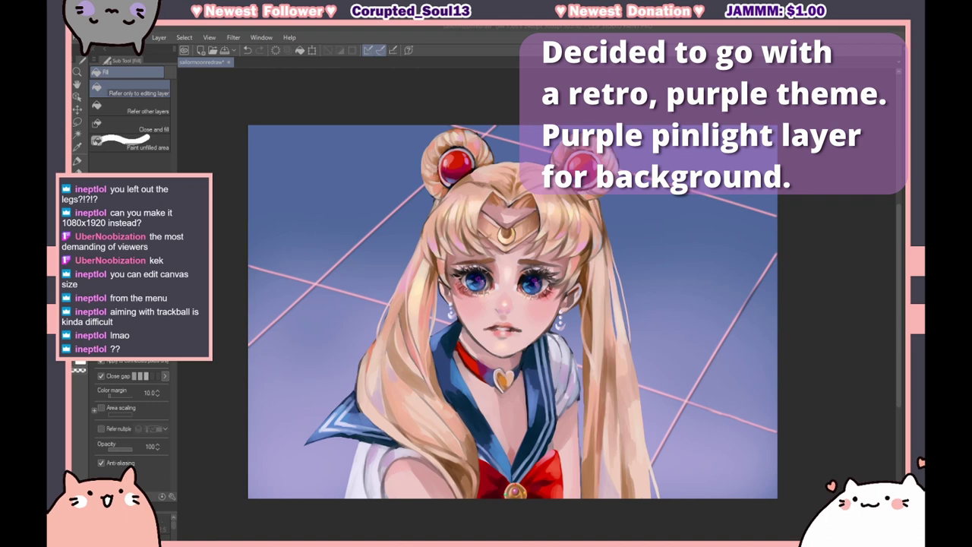
- Stamp white Sparkle A stars on the empty background, beside the earring, on the hair bun jewel and on the brooch
key("b")
left_click(333, 221)
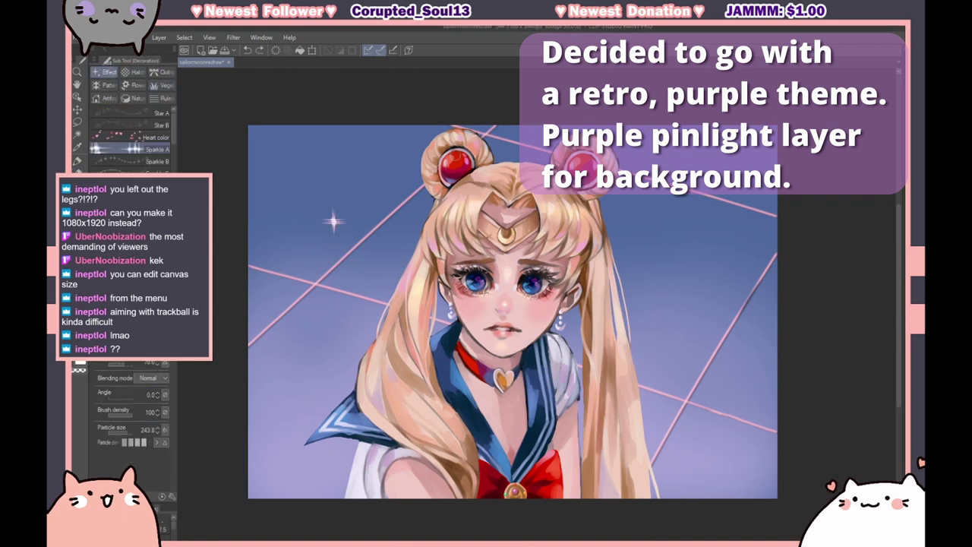
left_click(572, 339)
left_click(442, 168)
left_click(504, 489)
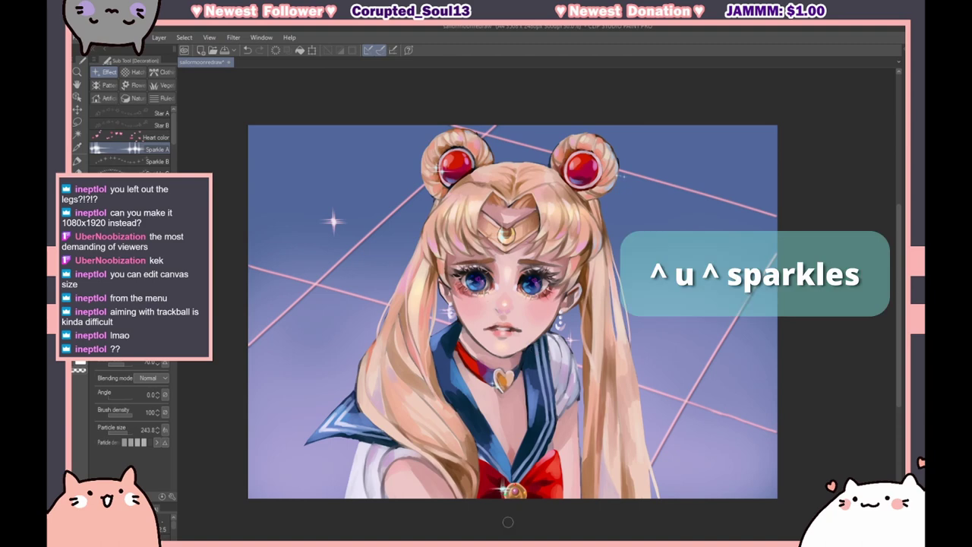
- Shade the figure's face, hair, neck, sleeve and bow with the Soft airbrush in brown on a clipped multiply layer
key("b")
left_click_drag(524, 274, 585, 342)
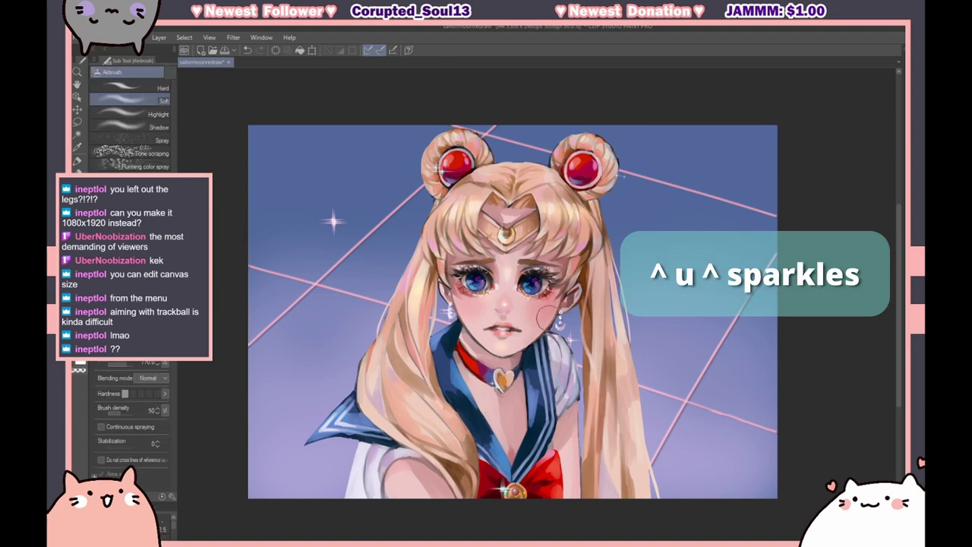
left_click_drag(505, 193, 543, 227)
left_click_drag(455, 243, 494, 274)
left_click_drag(498, 430, 523, 465)
left_click_drag(570, 420, 585, 494)
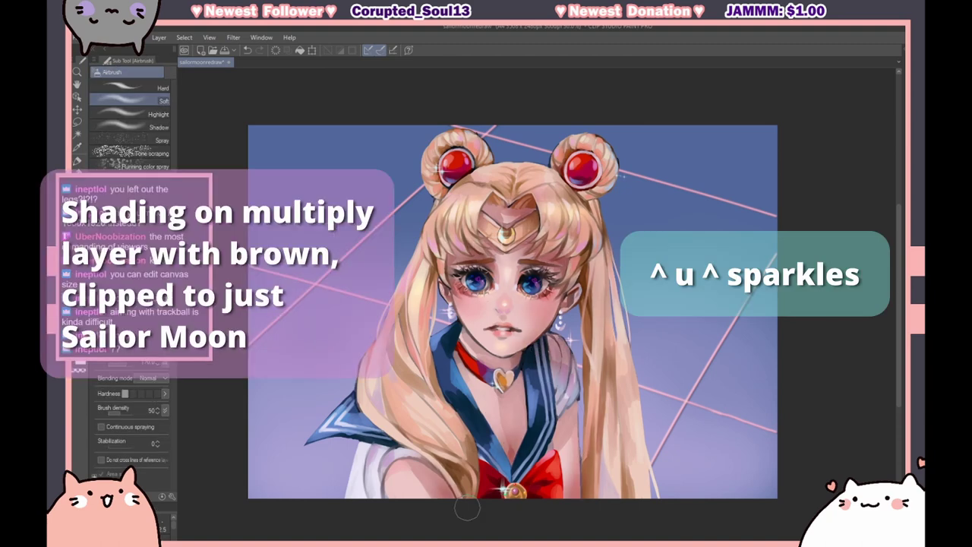
key("ctrl+z")
key("ctrl+y")
key("ctrl+z")
key("ctrl+y")
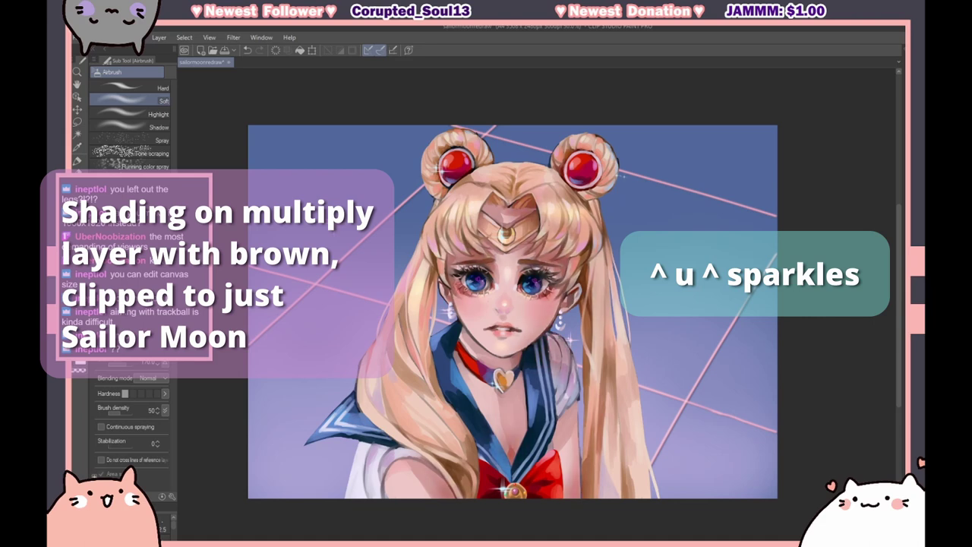
- Select the Cotton texture from the monochromatic pattern materials for a fine horizontal-line overlay
key("p")
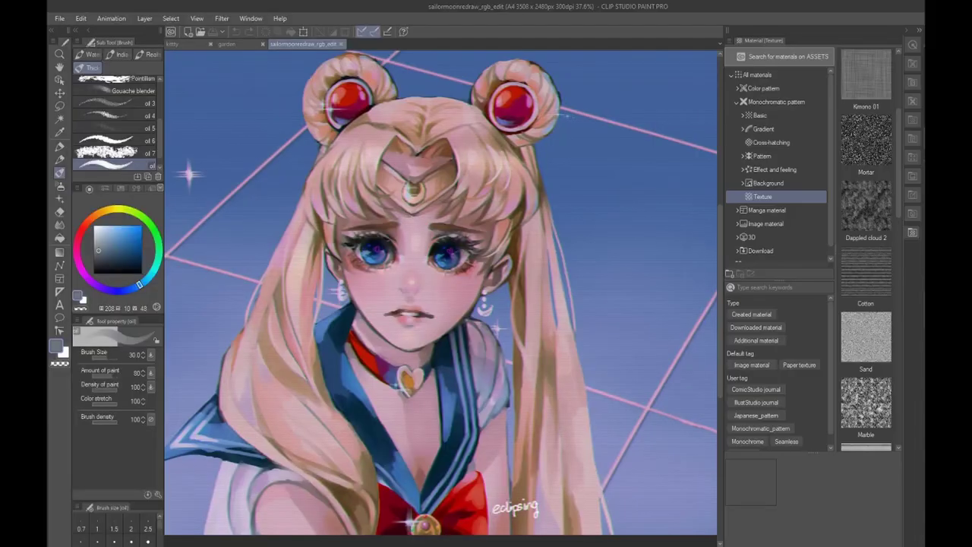
left_click(764, 197)
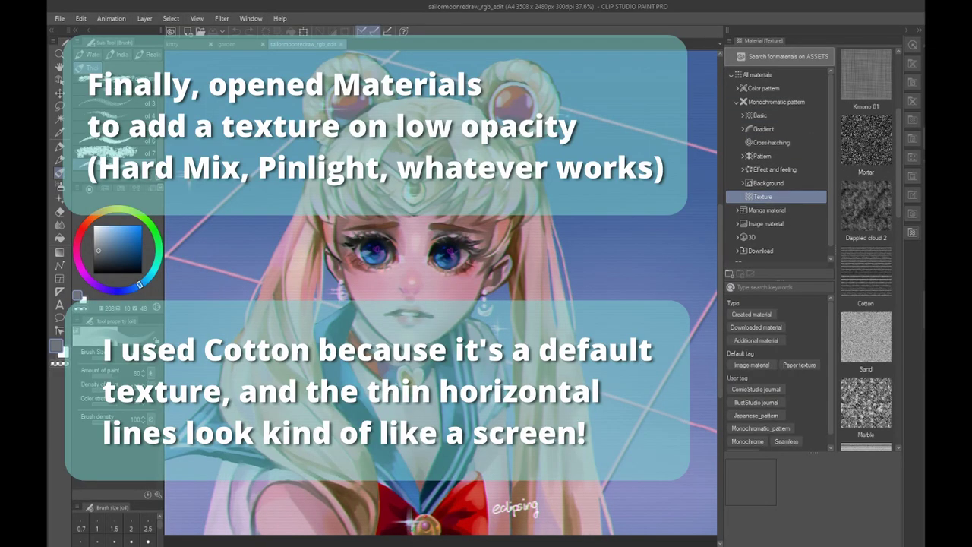
left_click(866, 275)
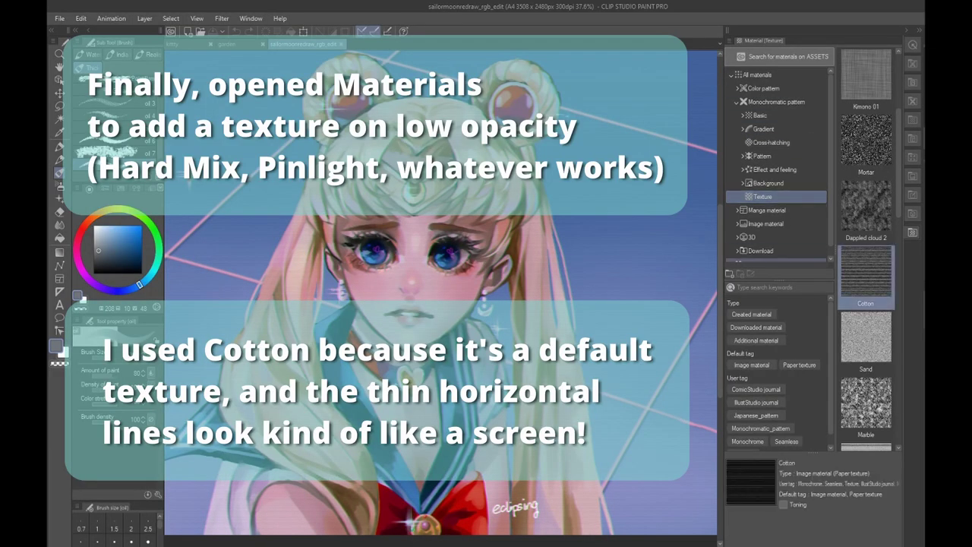